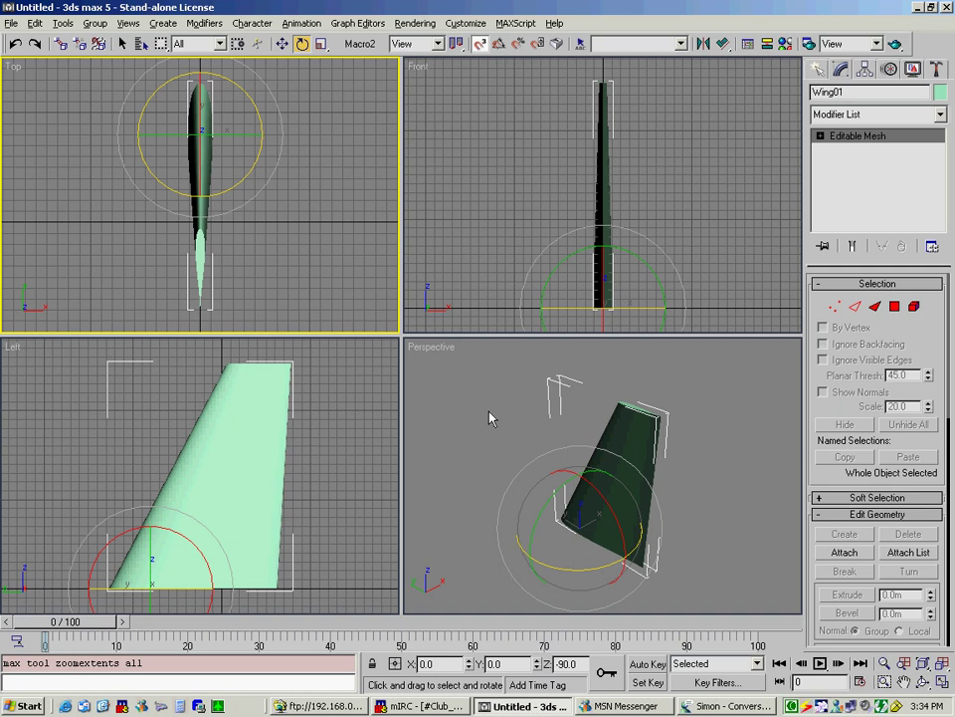
Step: Make the Left viewport showing the tail fin's side the active view
right_click(328, 425)
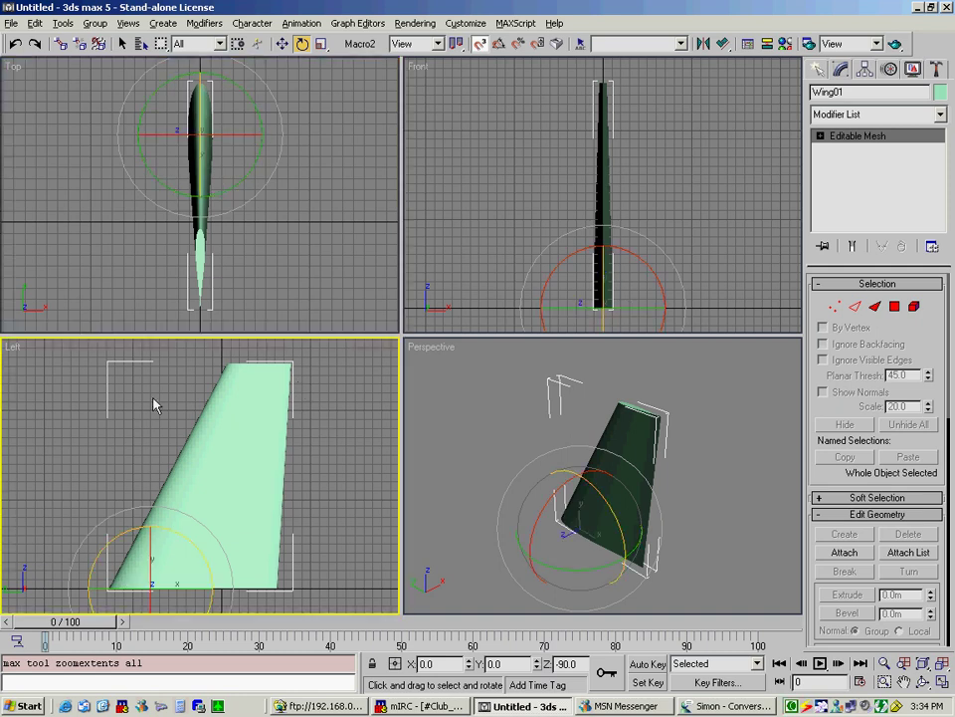
Step: Start the Line tool from the Create panel's Shapes (Splines) category
click(817, 75)
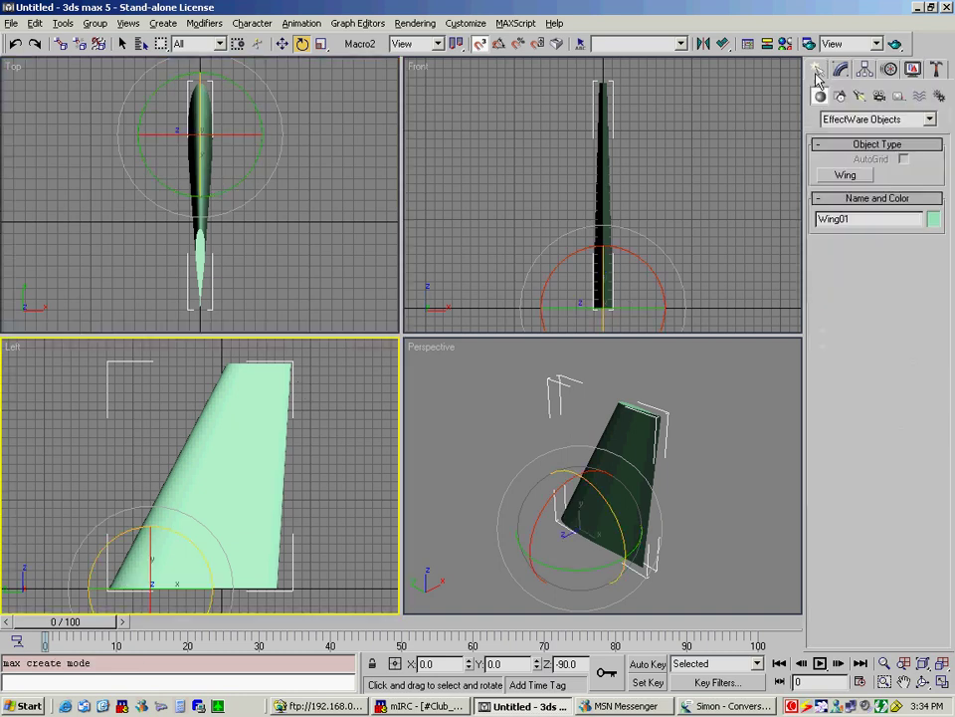
click(840, 96)
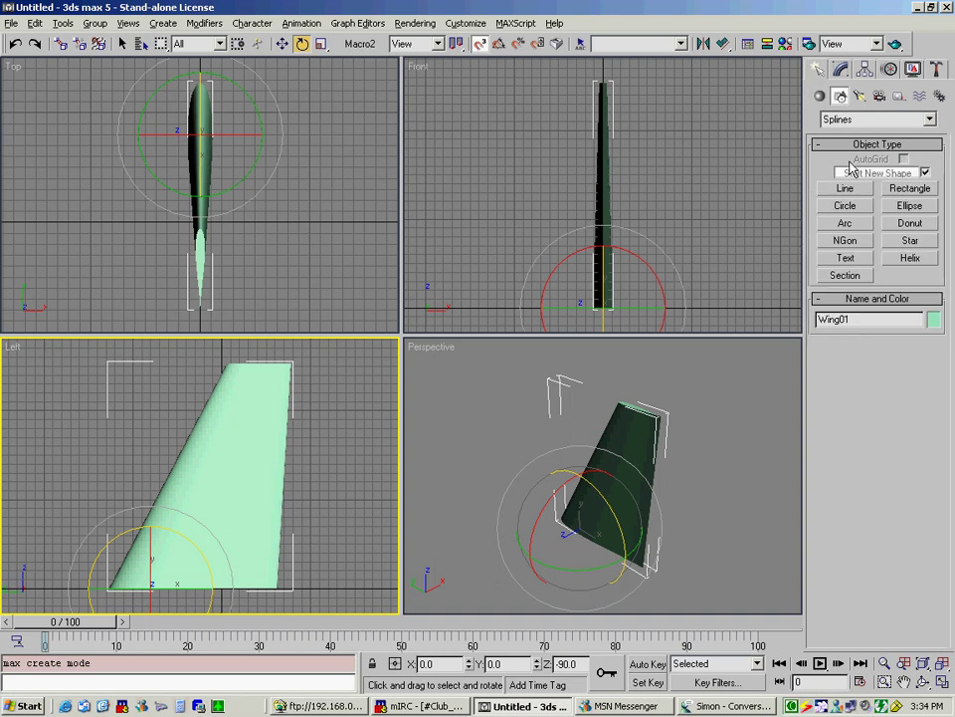
click(846, 188)
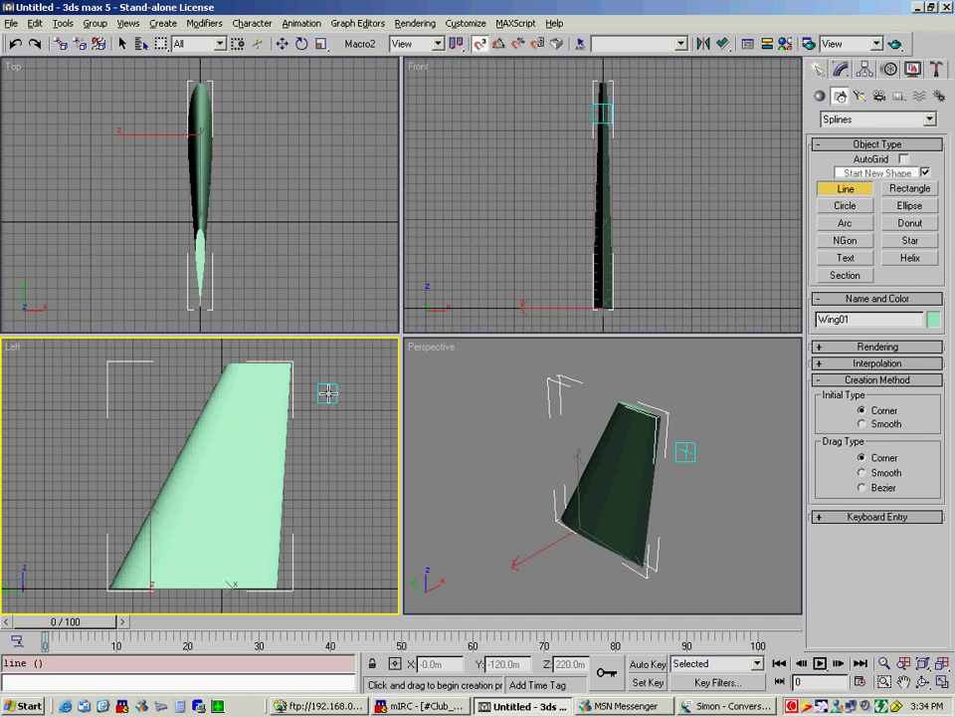
Step: Draw a closed four-sided line outline beside the fin's trailing edge in the Left view
click(329, 393)
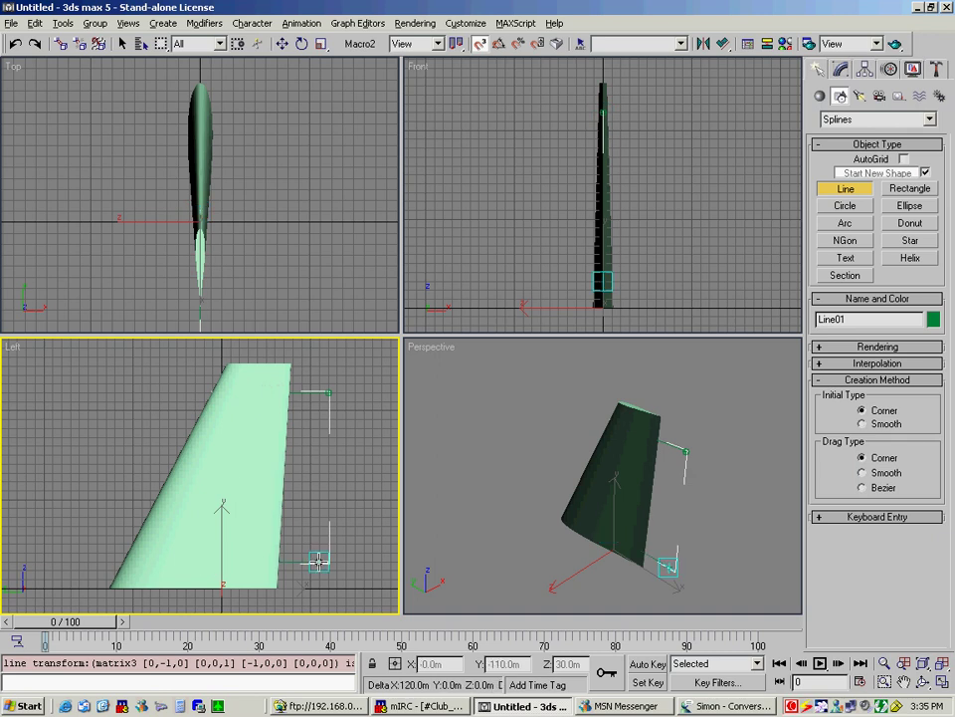
click(328, 563)
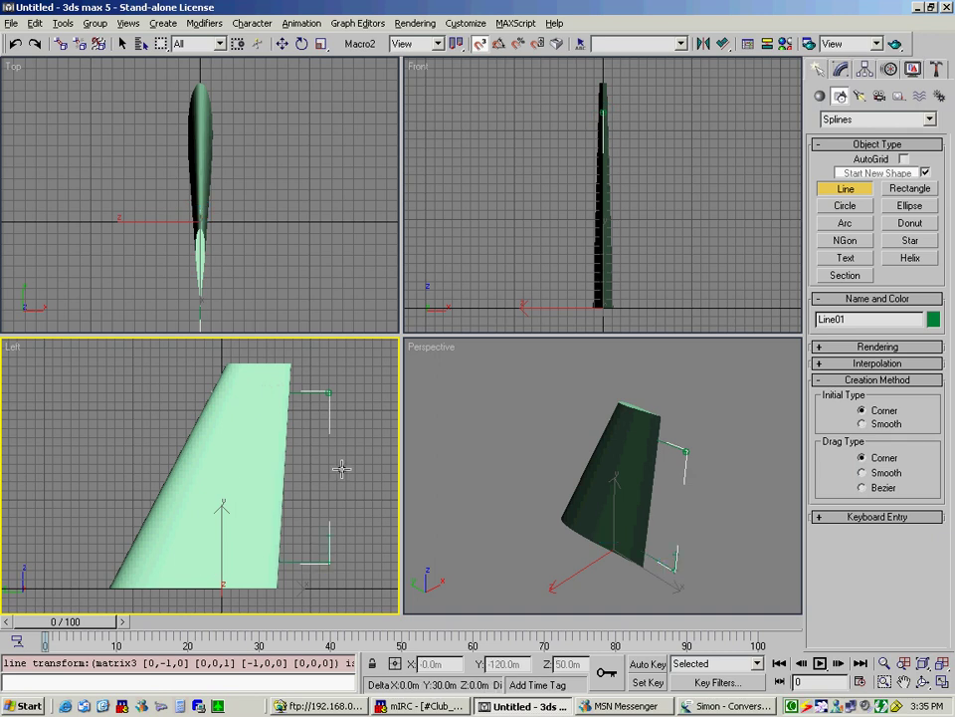
click(329, 393)
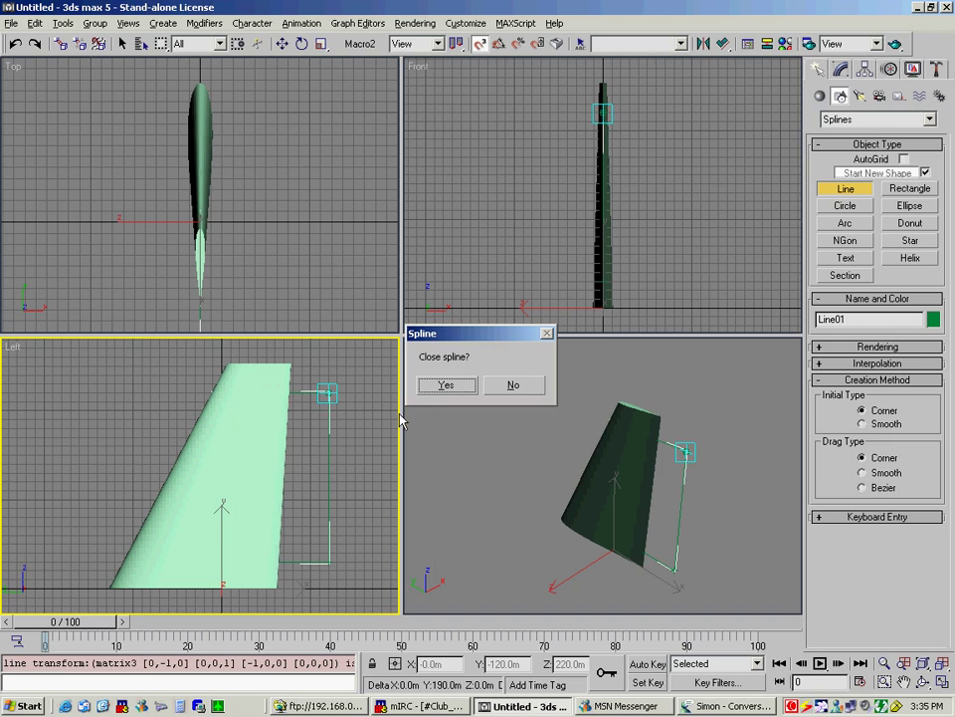
click(445, 386)
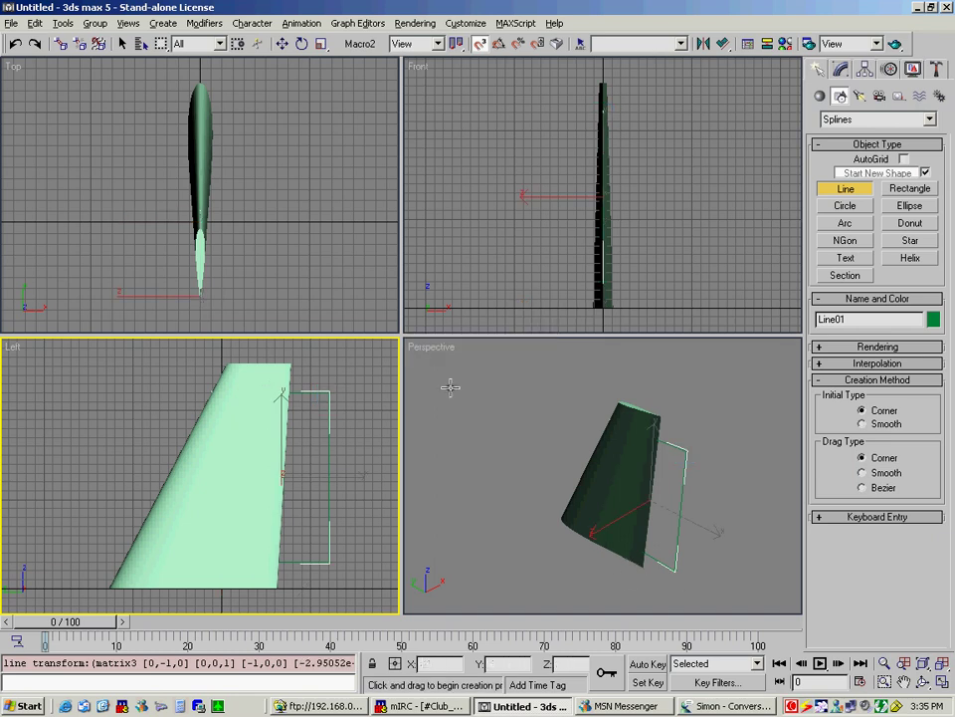
Step: Maximize the Perspective viewport and orbit to see the fin edge-on
click(926, 680)
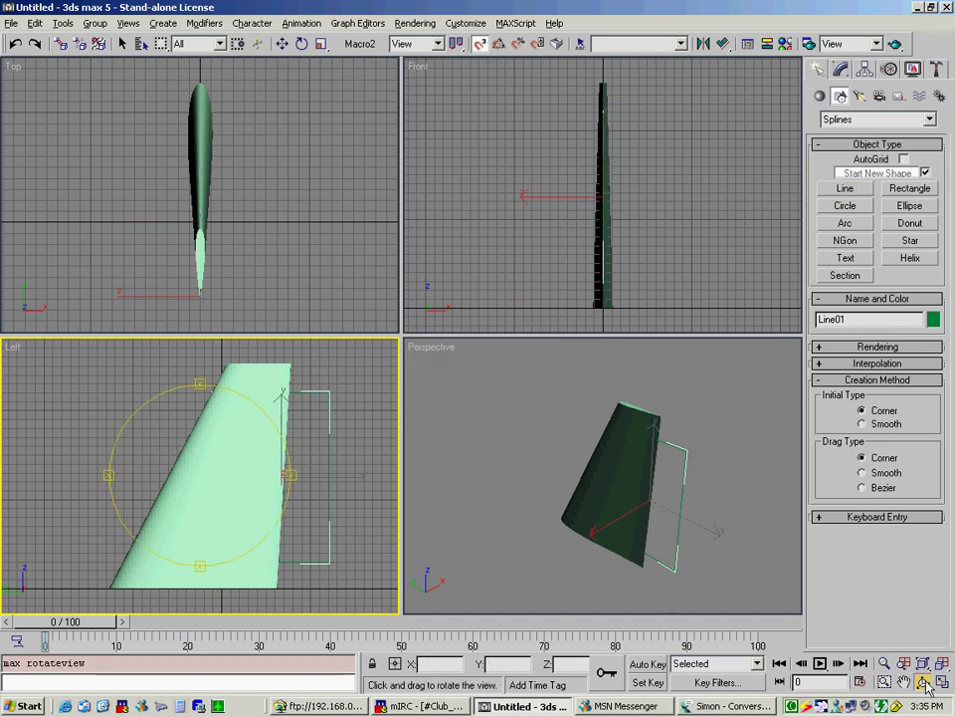
click(631, 525)
drag(631, 524, 668, 535)
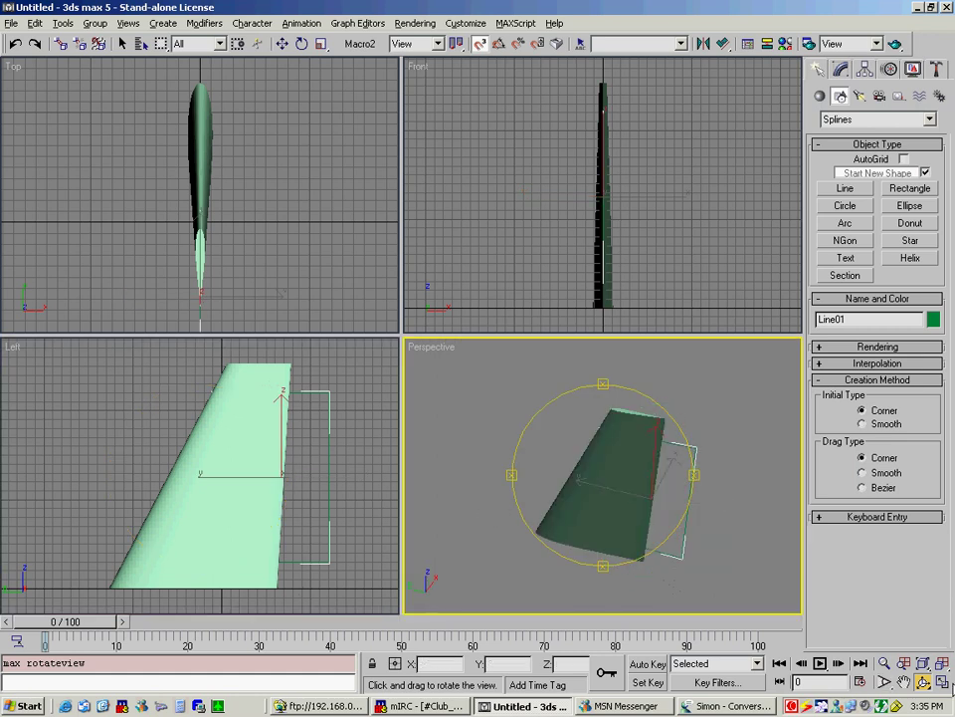
key(alt+w)
drag(504, 514, 442, 427)
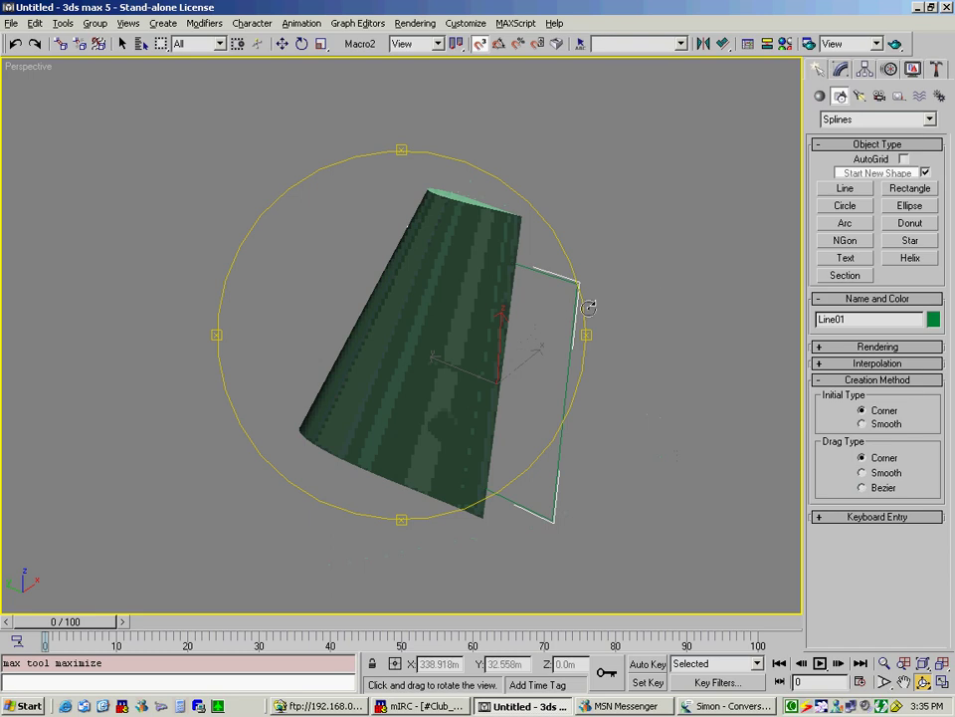
Step: Add an Extrude modifier to Line01 and set its Amount to 99.0m
click(842, 70)
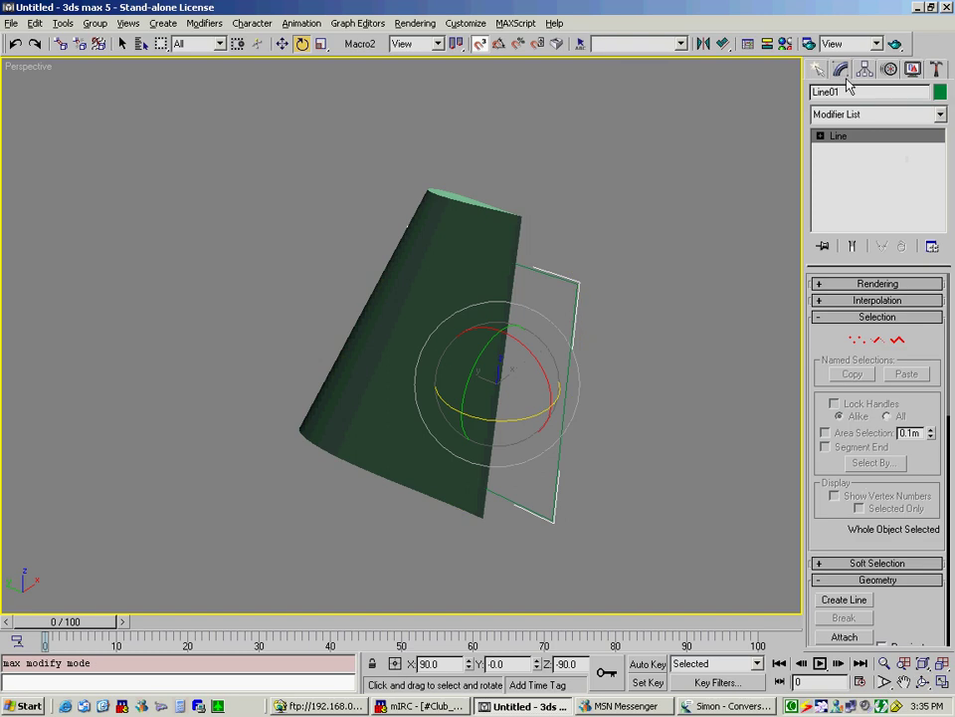
click(939, 115)
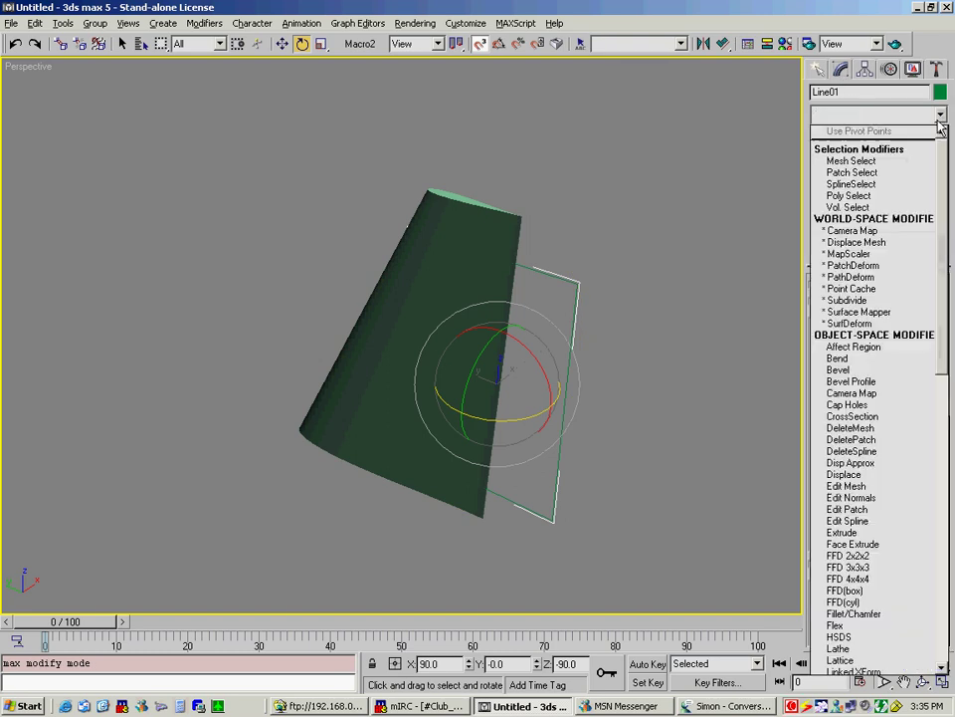
click(881, 534)
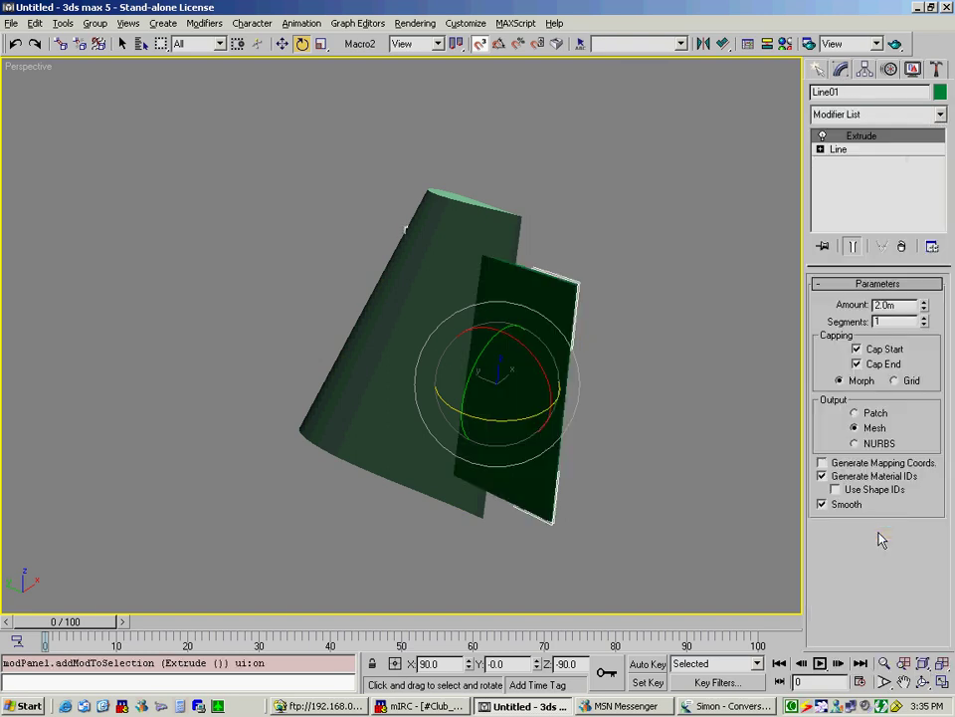
click(923, 682)
drag(482, 343, 448, 347)
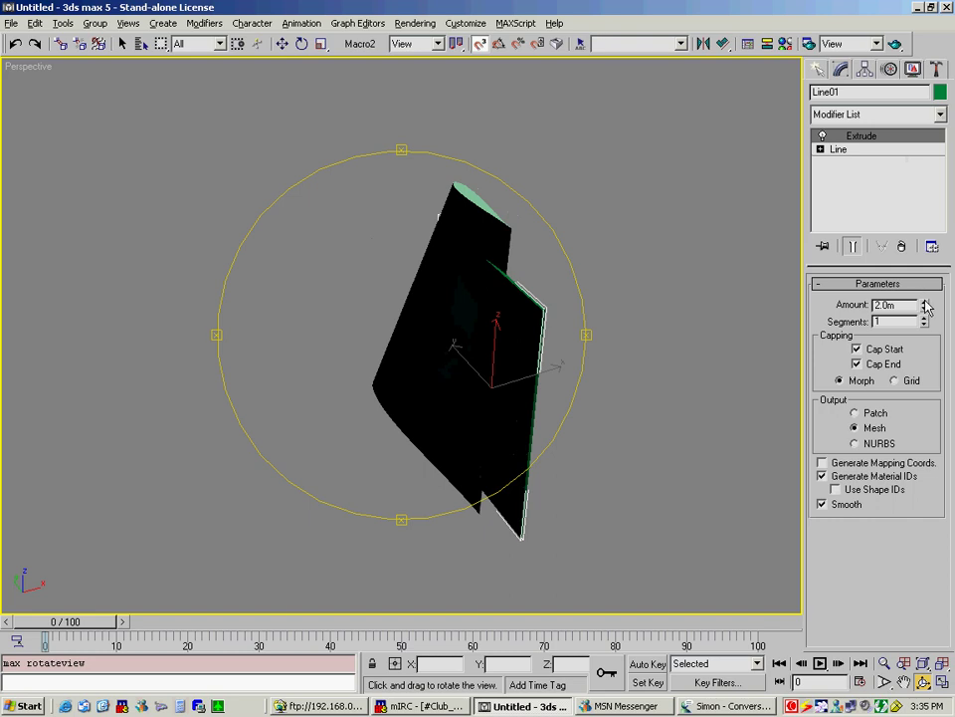
drag(925, 307, 904, 139)
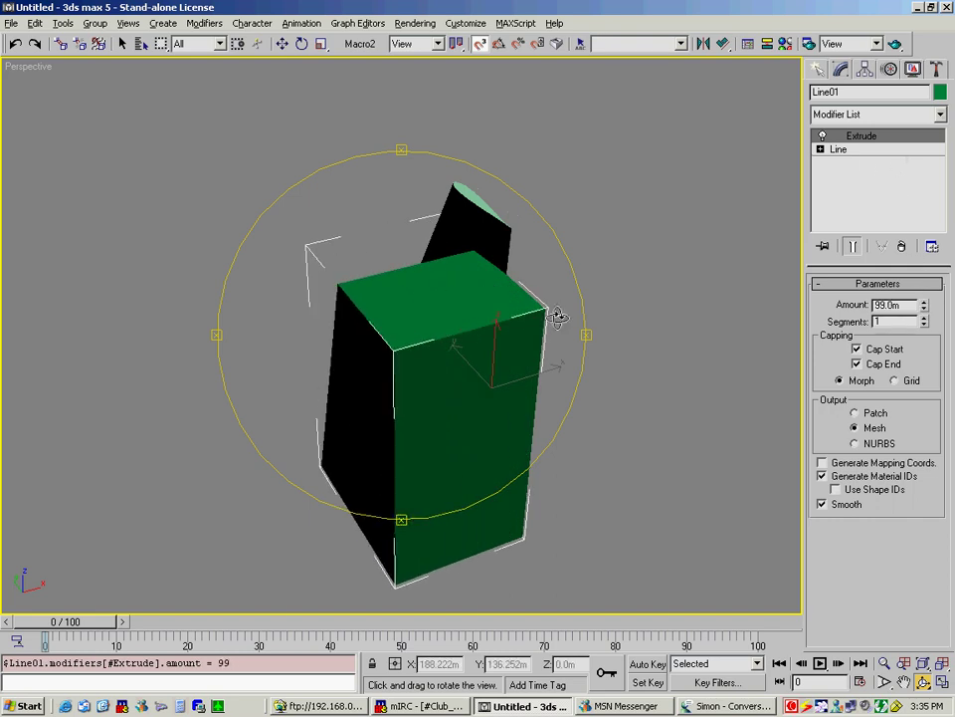
drag(496, 379, 668, 416)
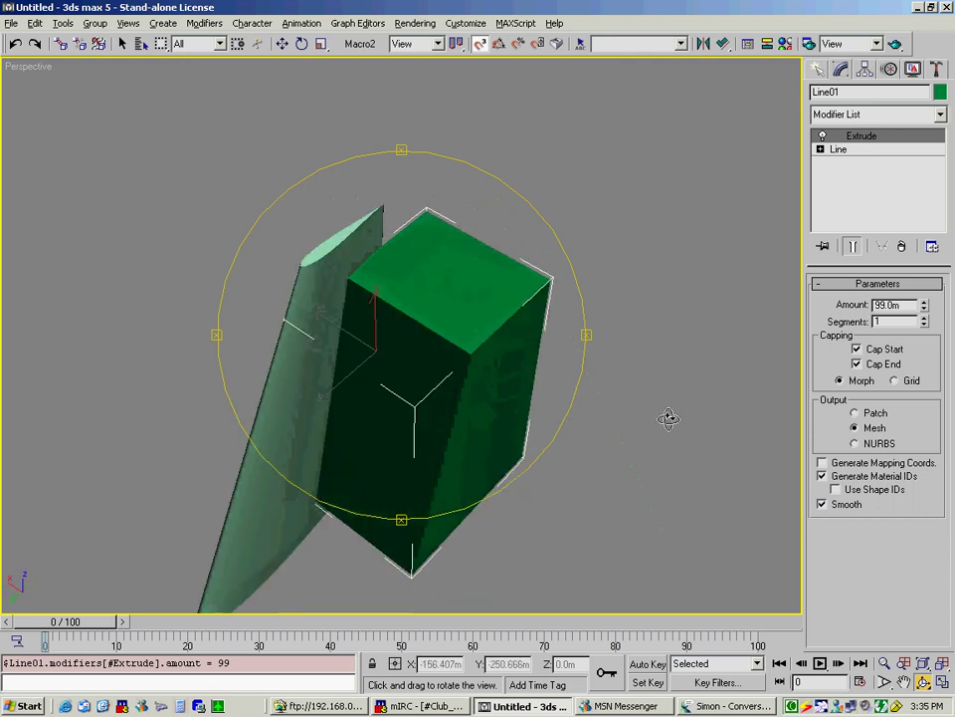
Step: Move Line01 48.027m along X so the block overlaps the fin's trailing edge
click(283, 43)
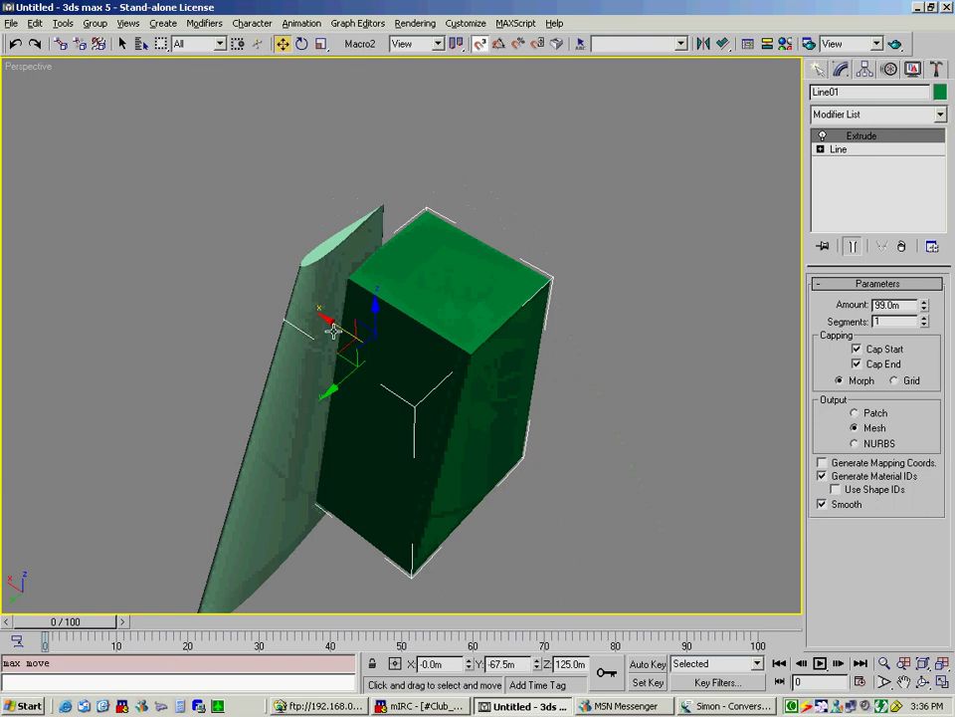
drag(327, 318, 269, 270)
scroll(450, 345, down, 2)
scroll(449, 345, up, 2)
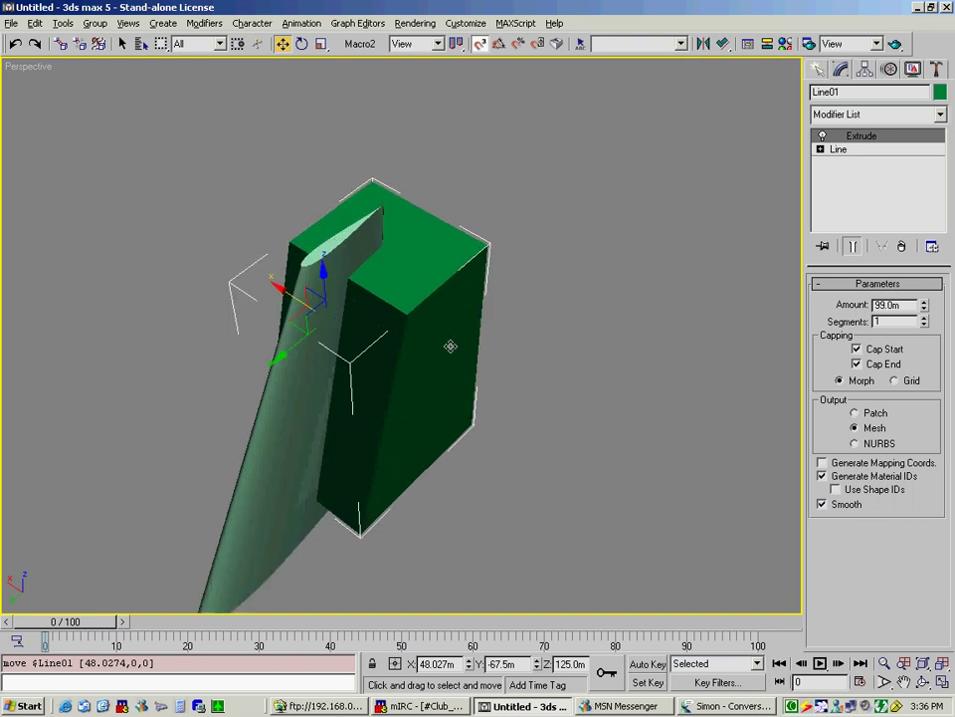
scroll(523, 328, up, 3)
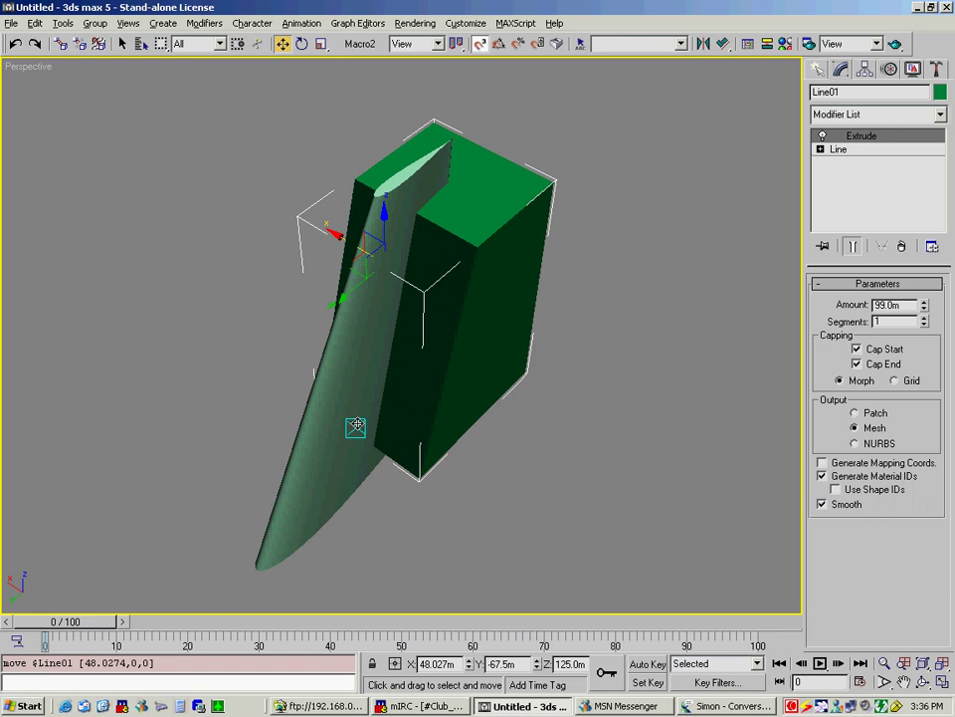
Step: Create a Compound Objects Boolean Subtraction (B-A) with Wing01 picked as operand B
click(820, 74)
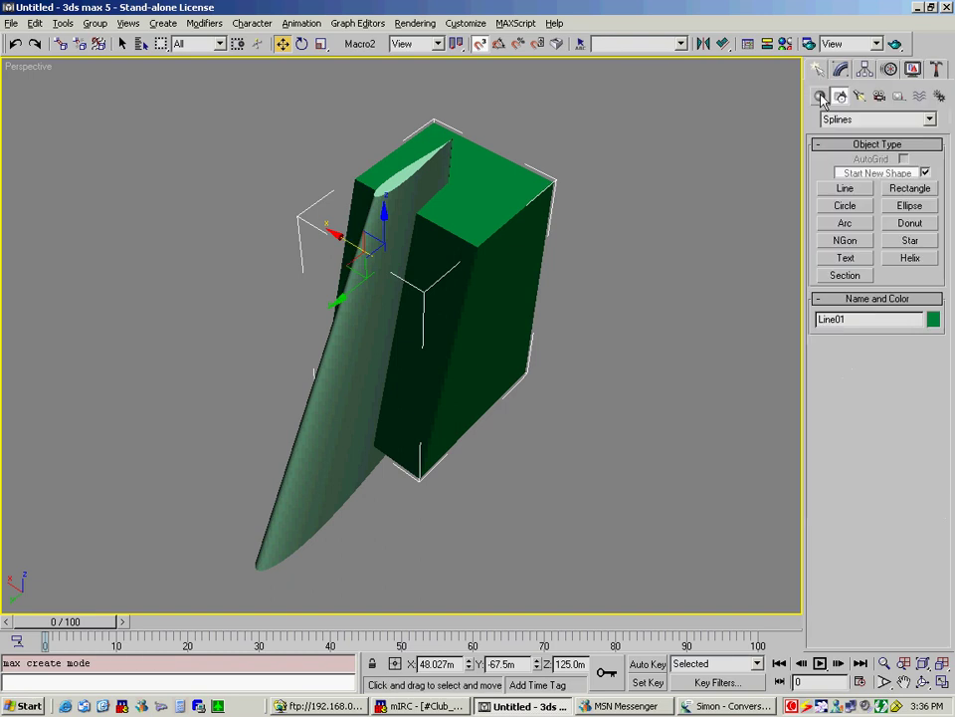
click(820, 98)
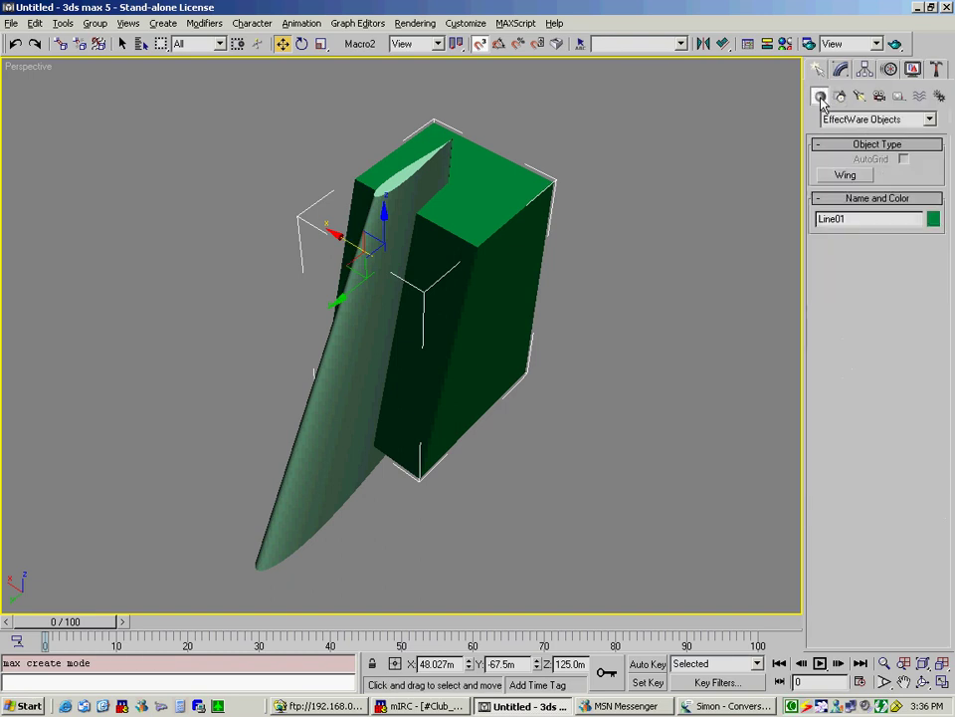
click(876, 118)
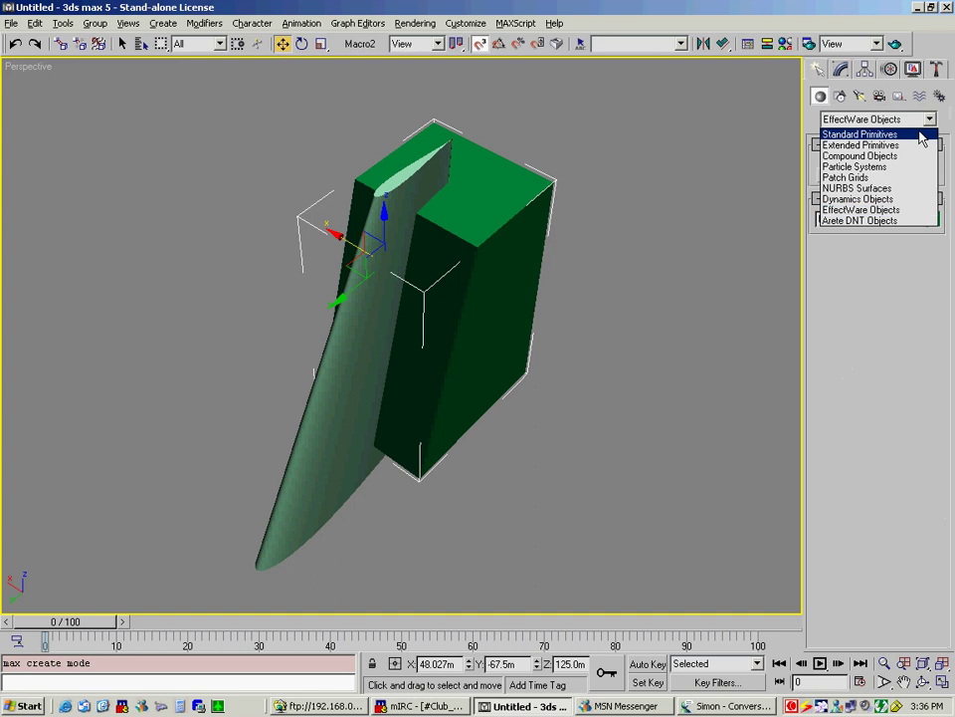
click(885, 157)
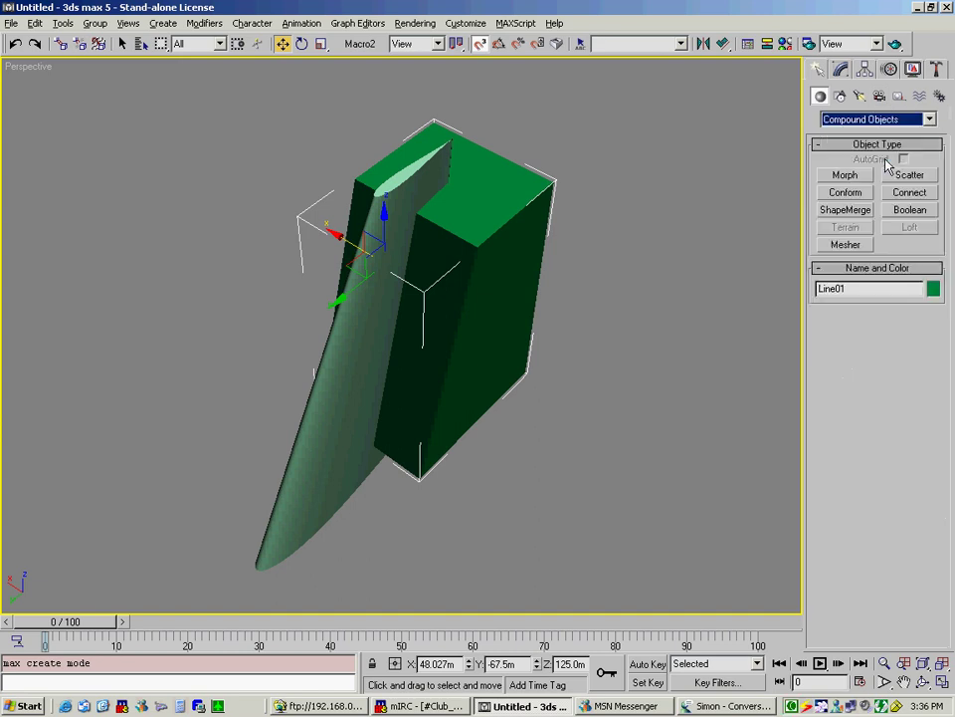
click(906, 213)
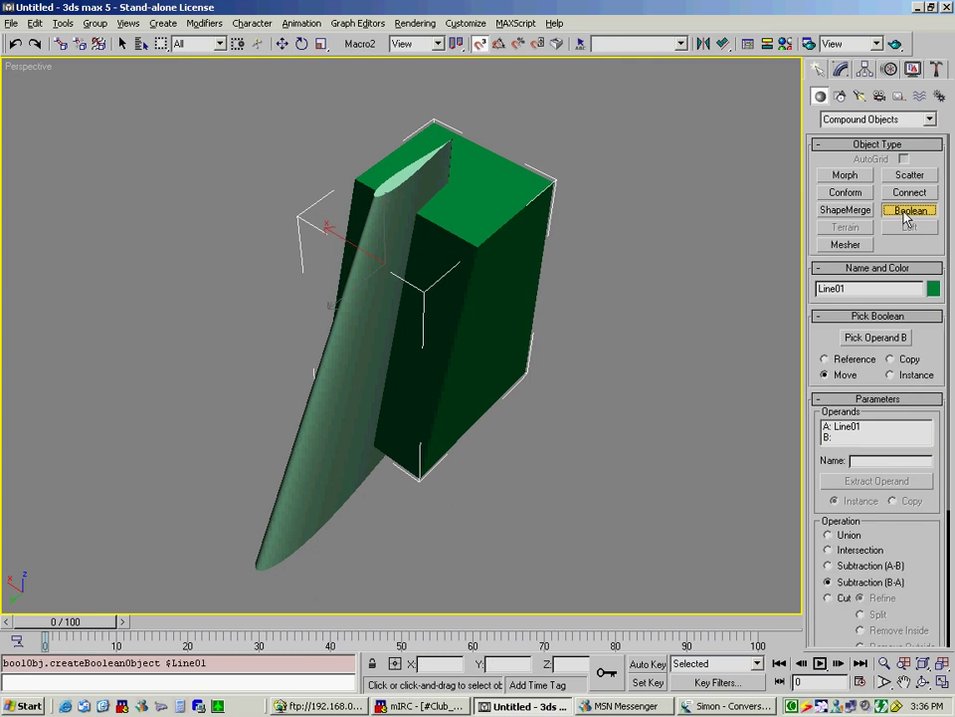
click(874, 339)
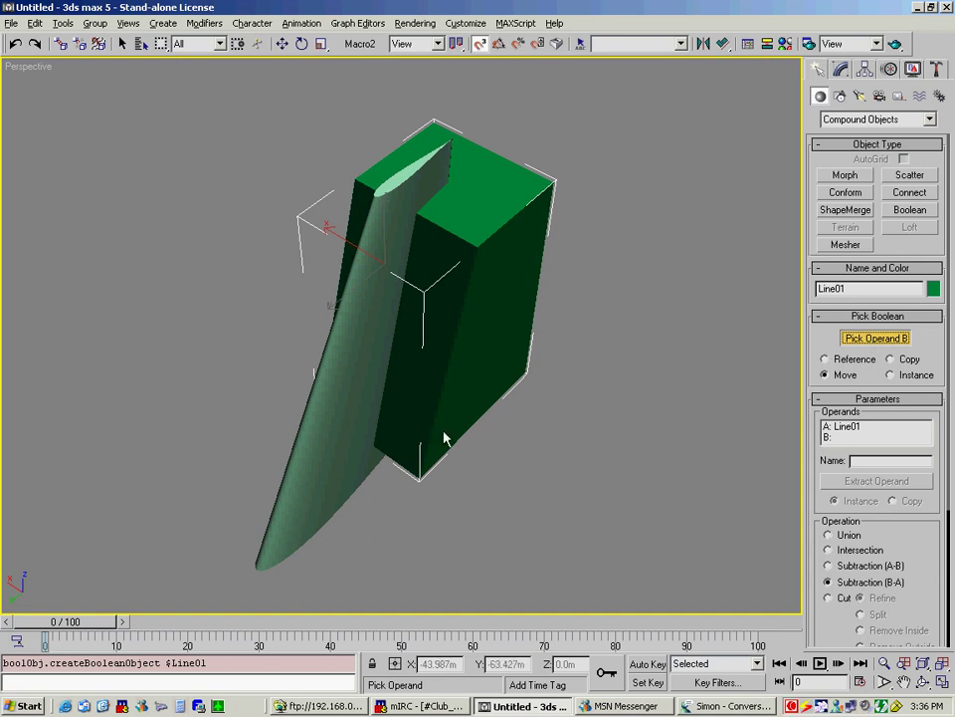
click(334, 417)
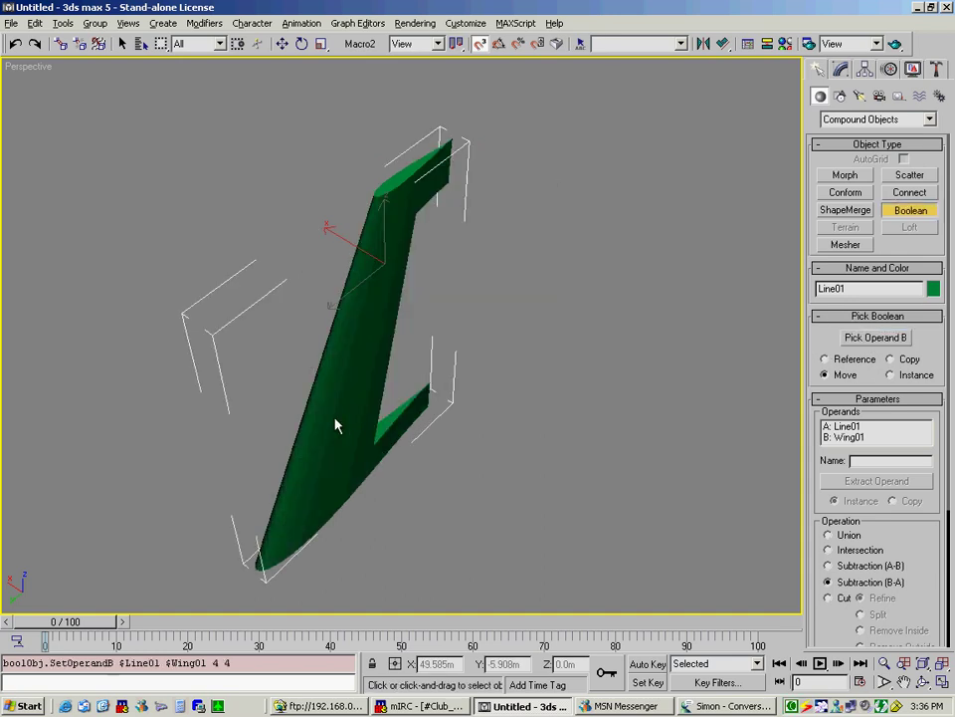
Step: Orbit the Perspective view to inspect the rectangular notch from behind
click(923, 685)
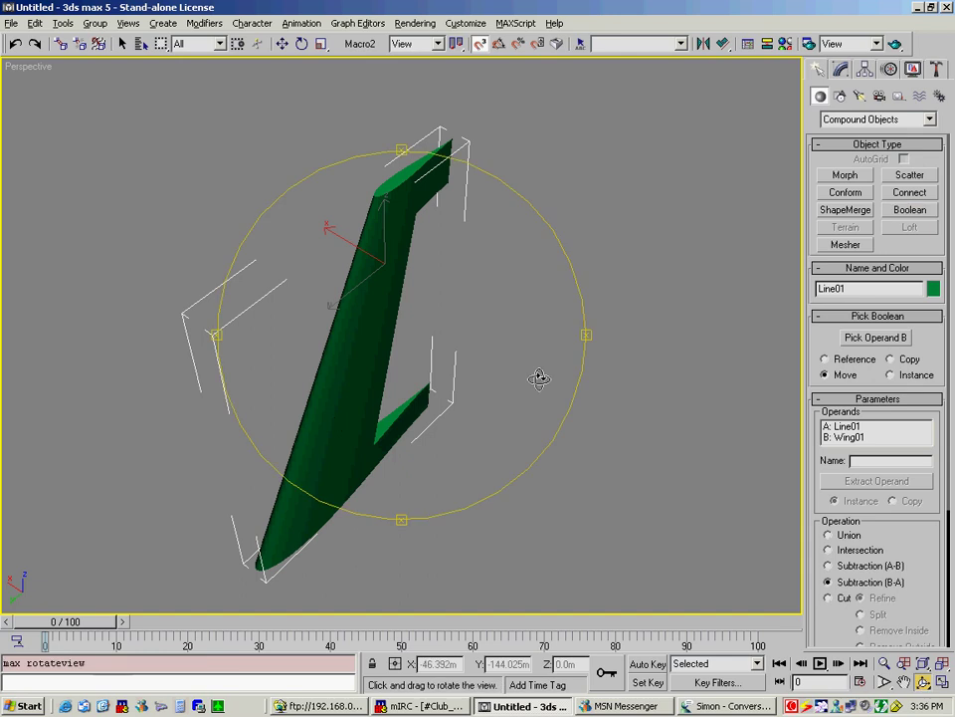
drag(537, 380, 435, 343)
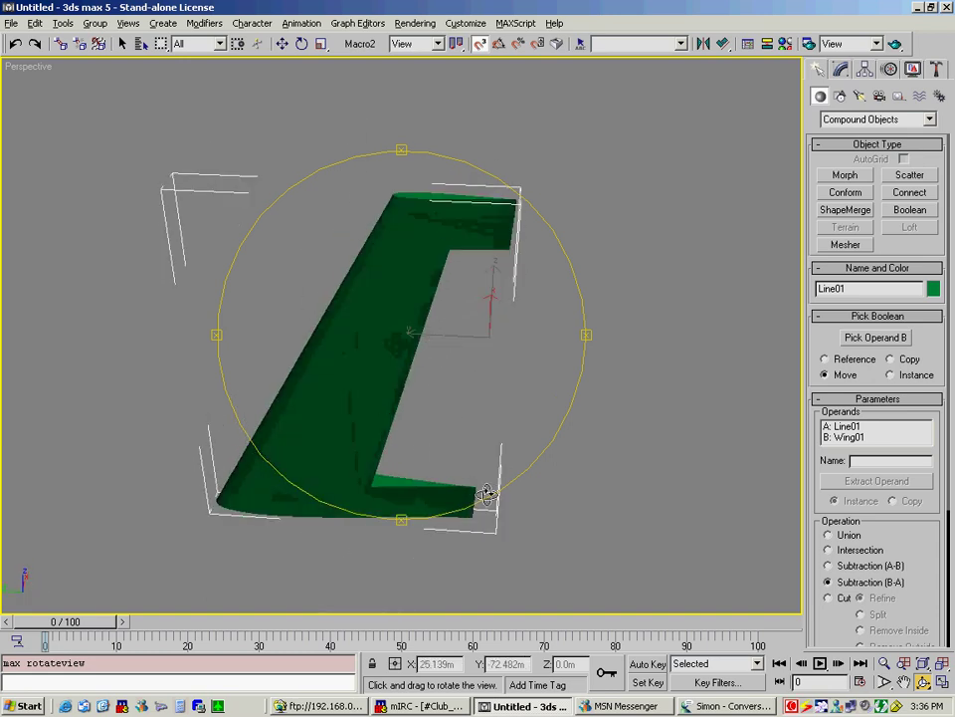
drag(487, 405, 433, 380)
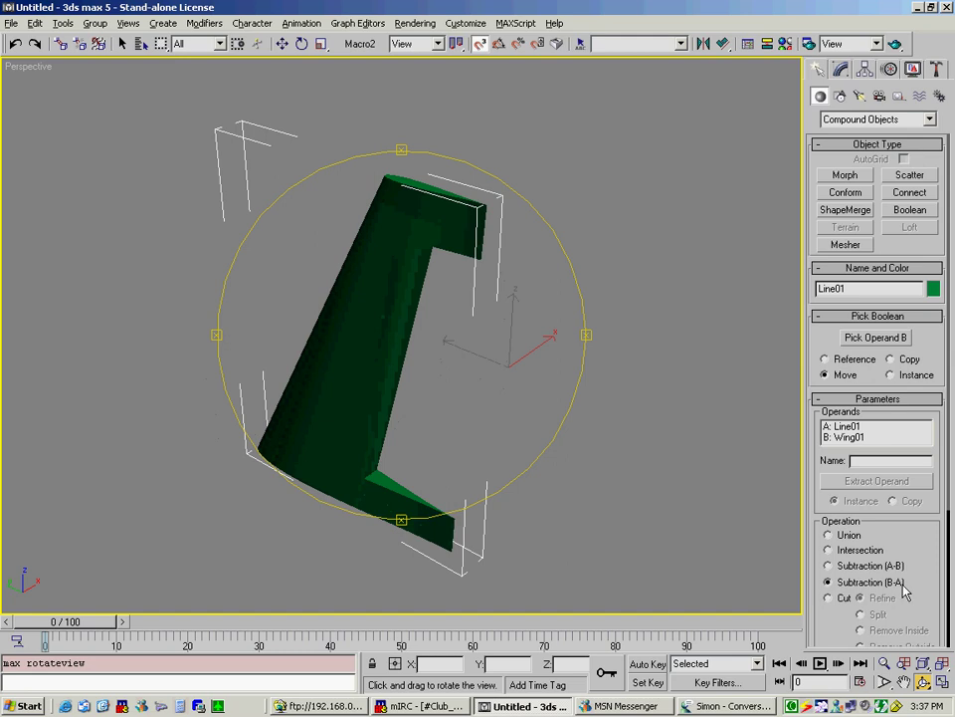
Step: Switch the Boolean operation to Intersection, leaving only the rudder-shaped piece
click(847, 551)
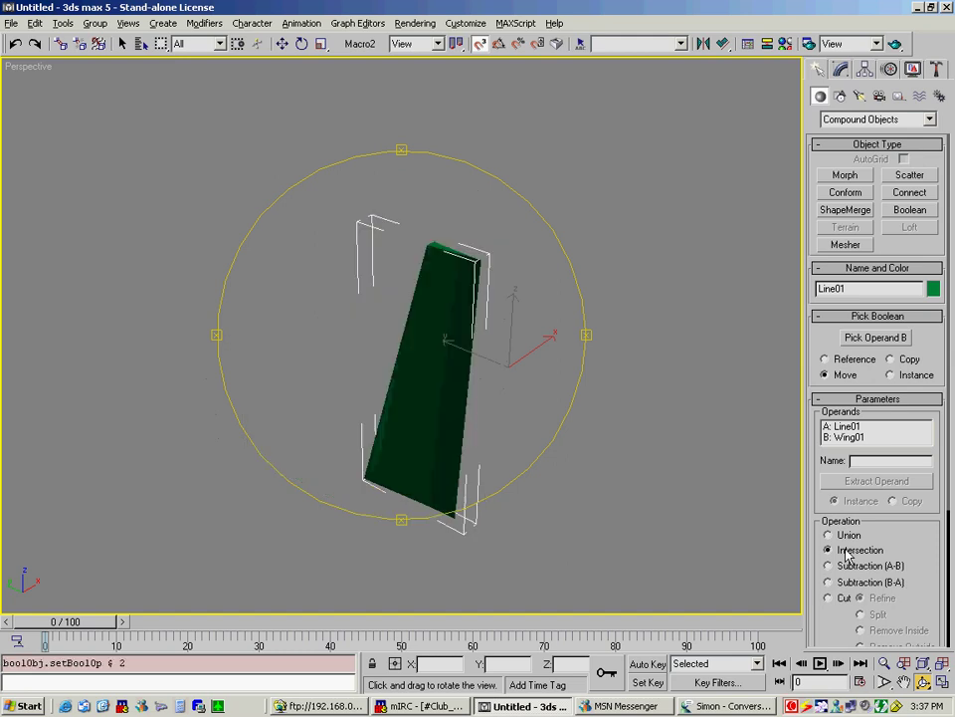
drag(358, 465, 416, 426)
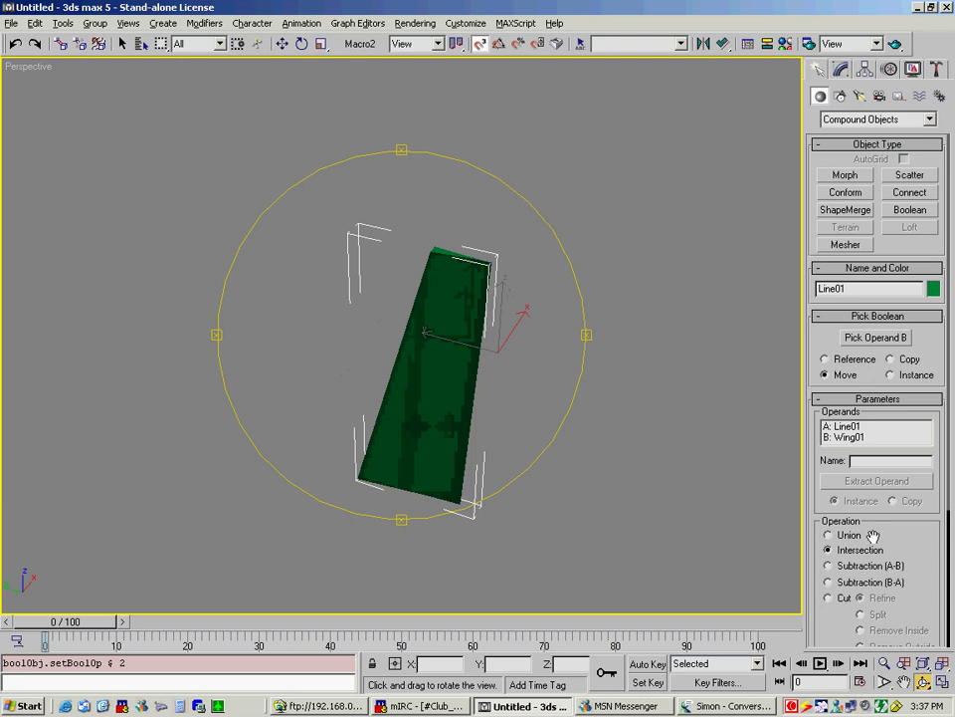
mouse_move(420, 450)
mouse_down()
mouse_move(531, 443)
mouse_move(586, 403)
mouse_move(474, 424)
mouse_move(274, 398)
mouse_move(341, 482)
mouse_move(528, 433)
mouse_move(449, 438)
mouse_move(416, 451)
mouse_up()
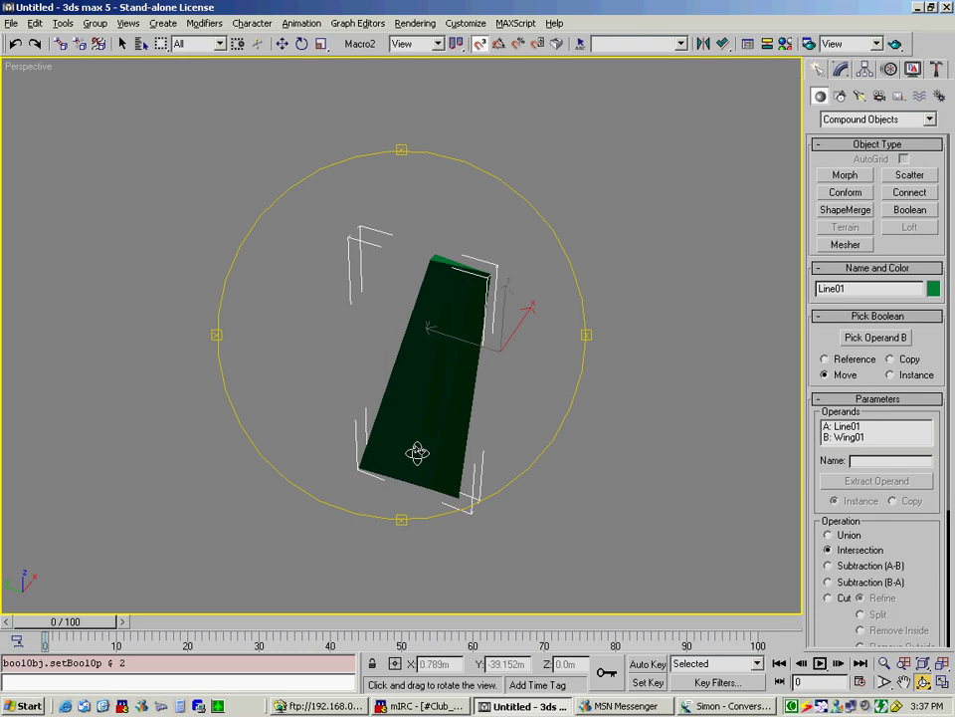
Step: Export the selection to the Desktop as rudder.3DS, then undo back to Subtraction
click(11, 23)
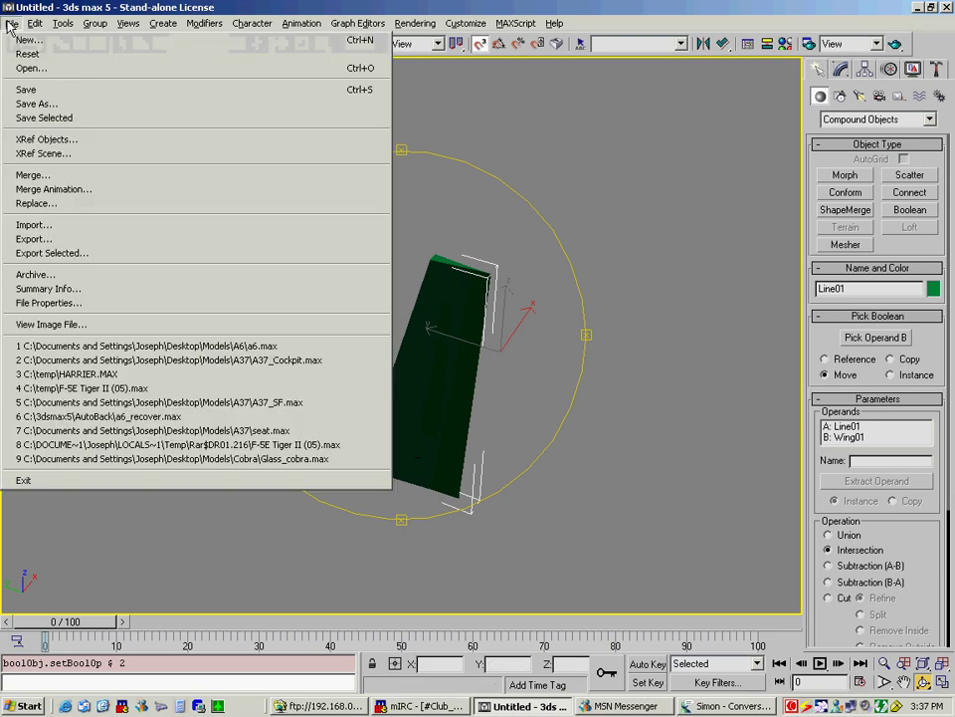
click(79, 256)
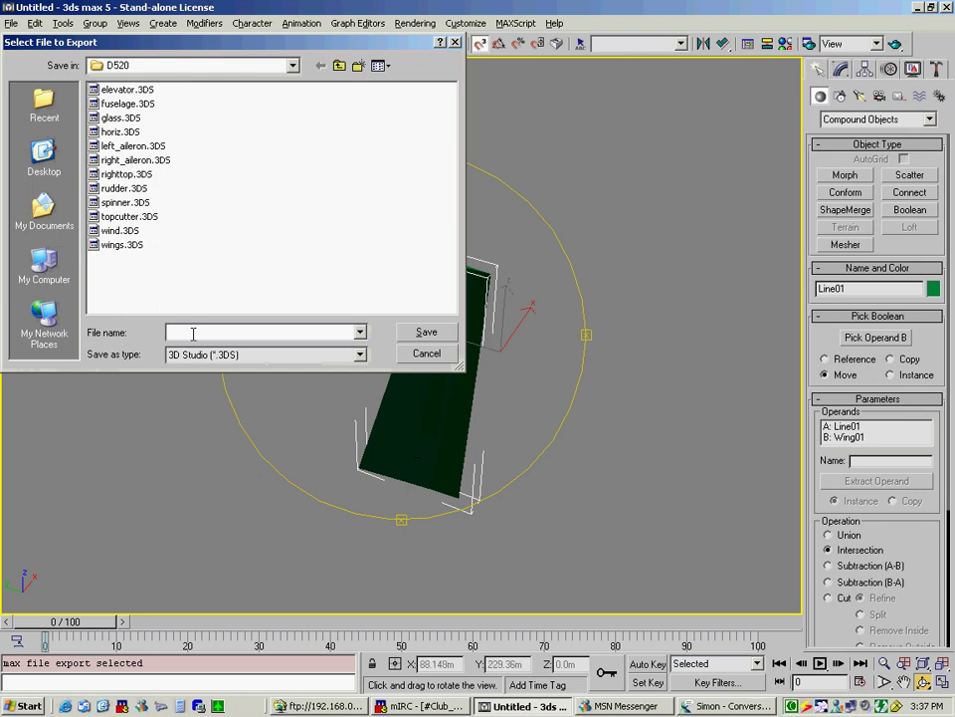
click(293, 65)
click(293, 65)
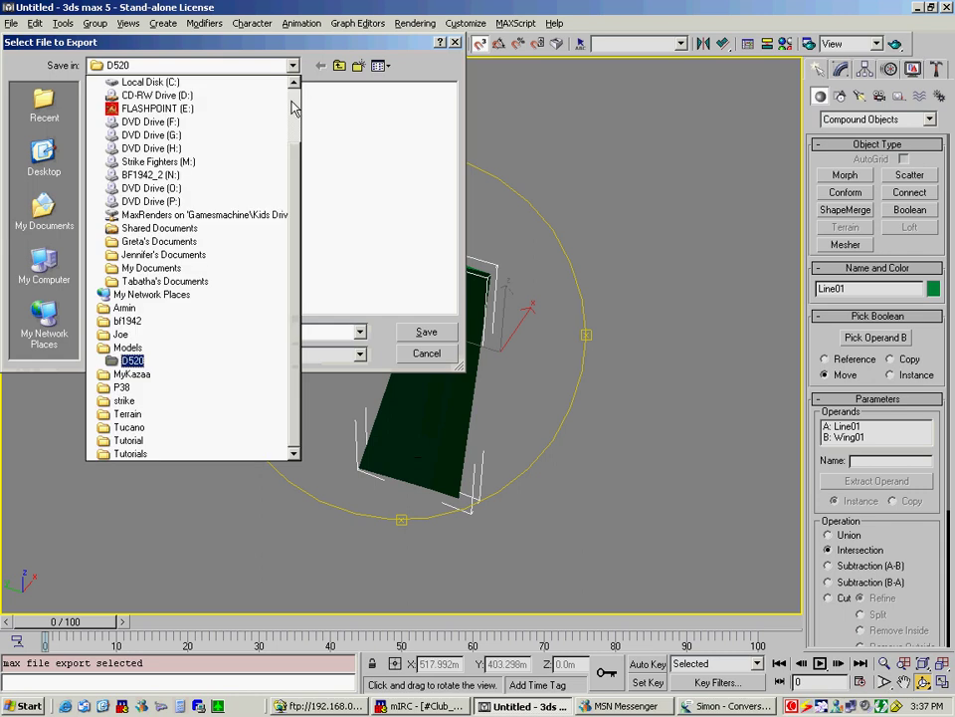
scroll(297, 187, up, 2)
click(123, 95)
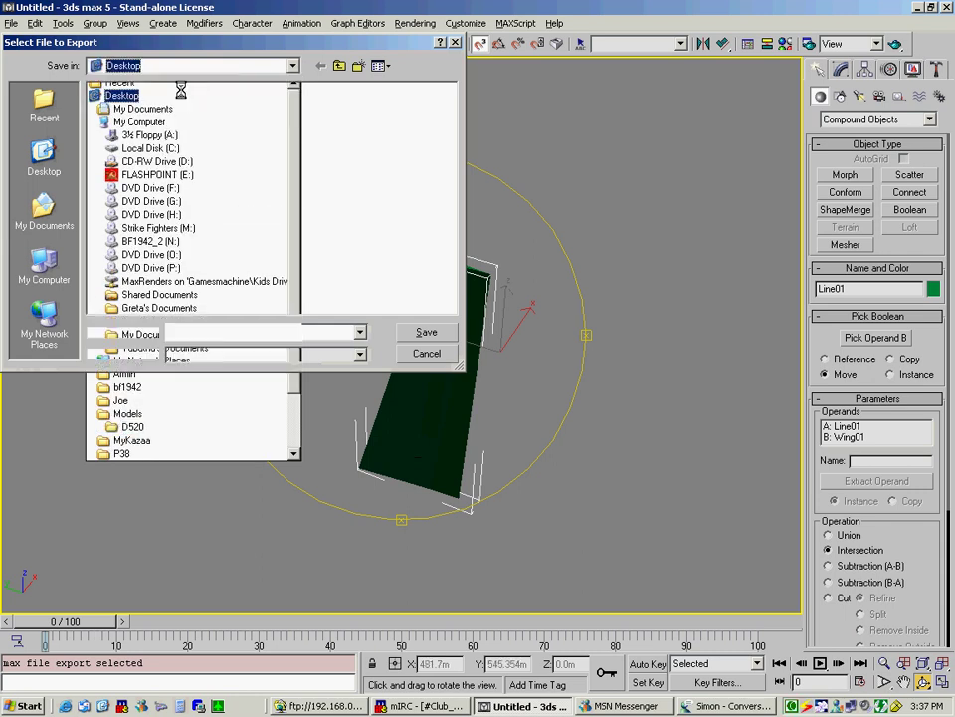
click(219, 337)
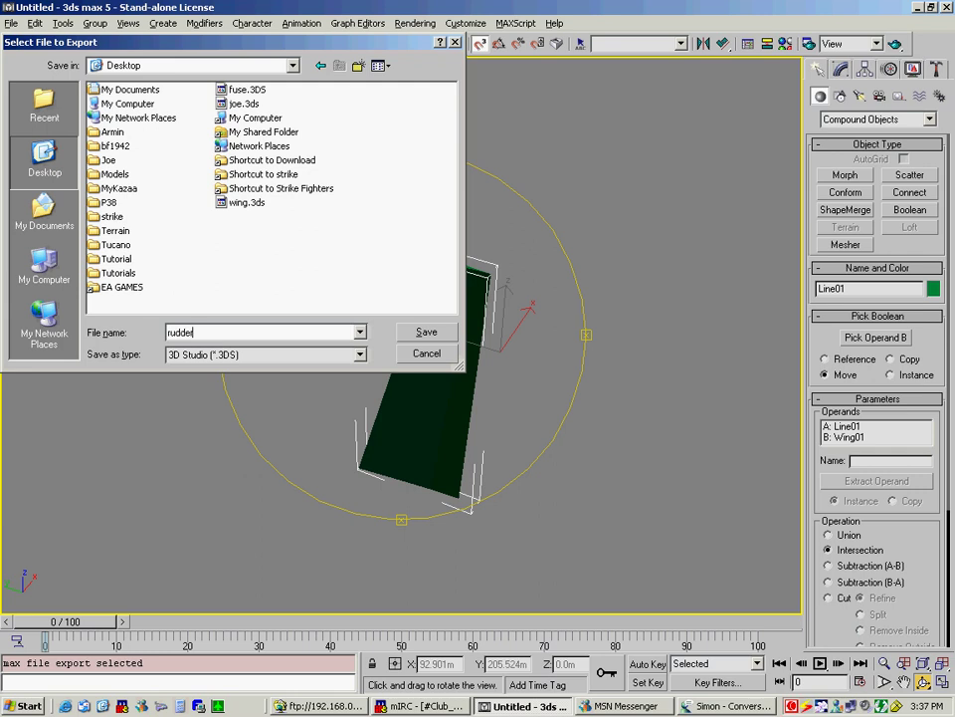
click(423, 331)
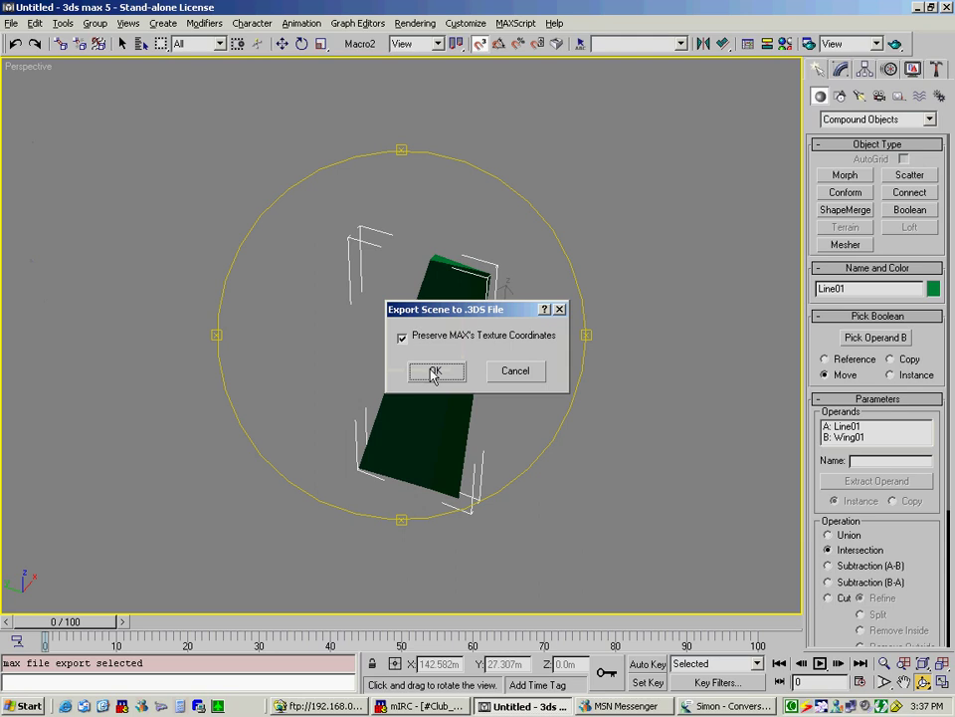
click(435, 372)
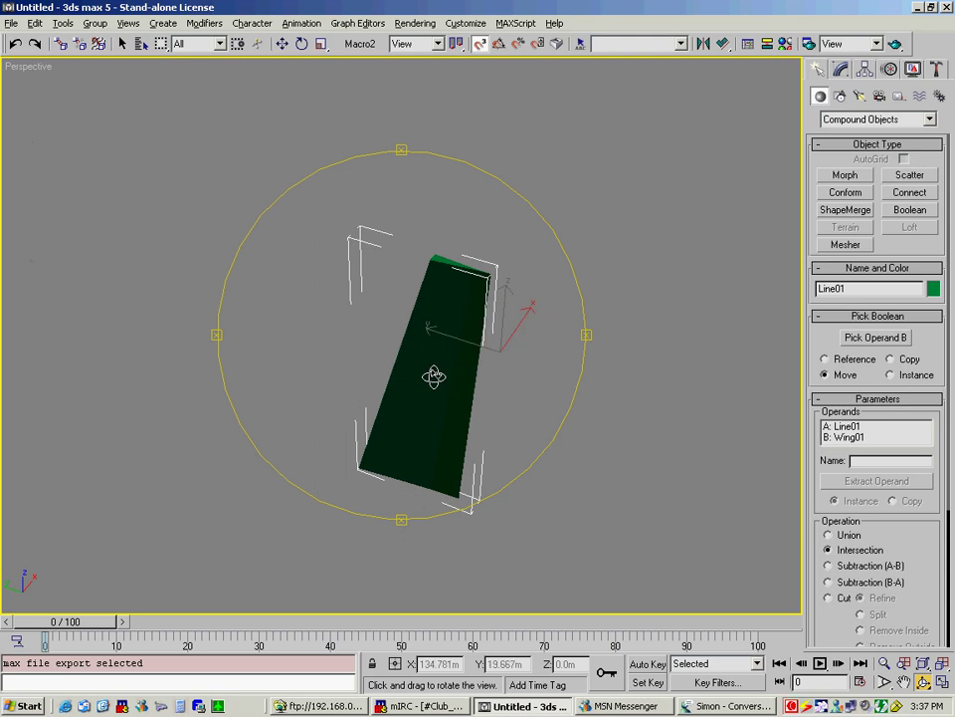
key(ctrl+z)
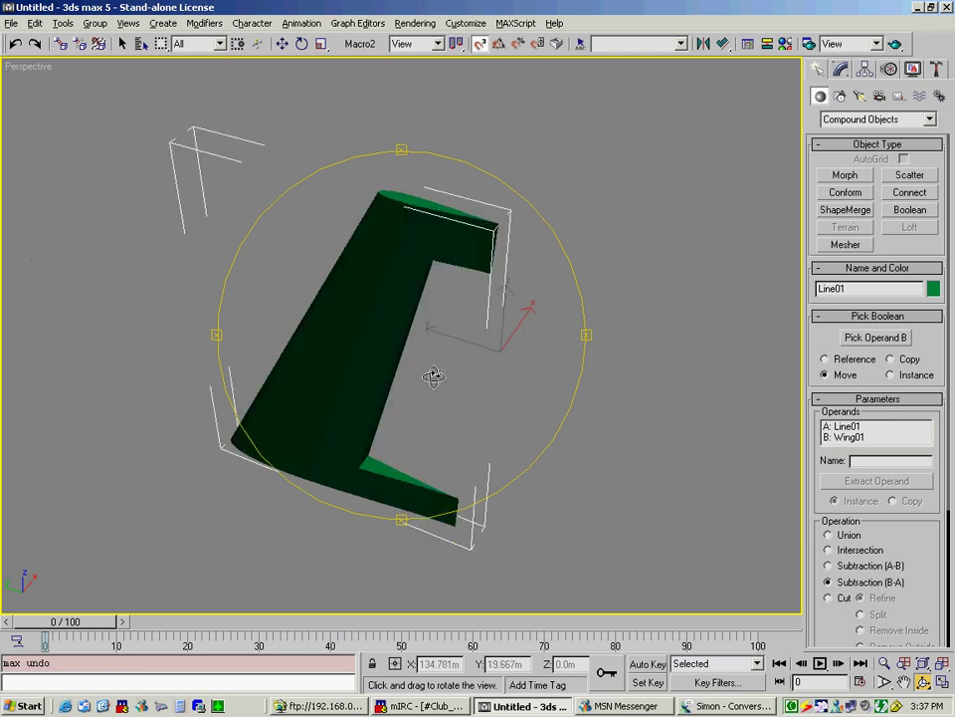
drag(422, 446, 401, 426)
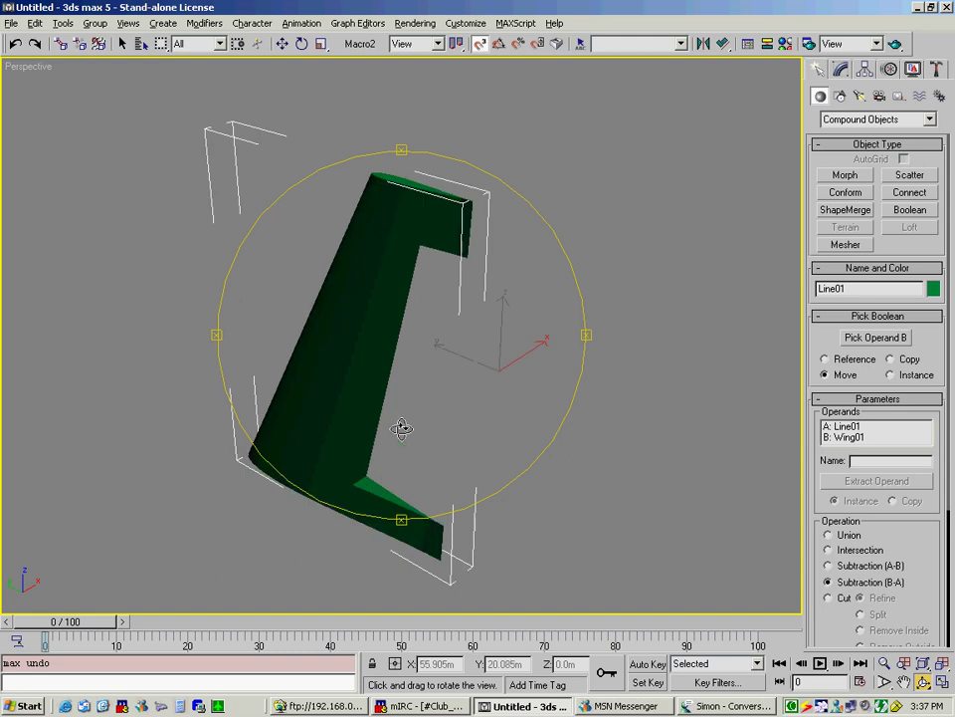
Step: Import rudder.3DS from the Desktop using the 3D Studio Mesh file type
click(11, 23)
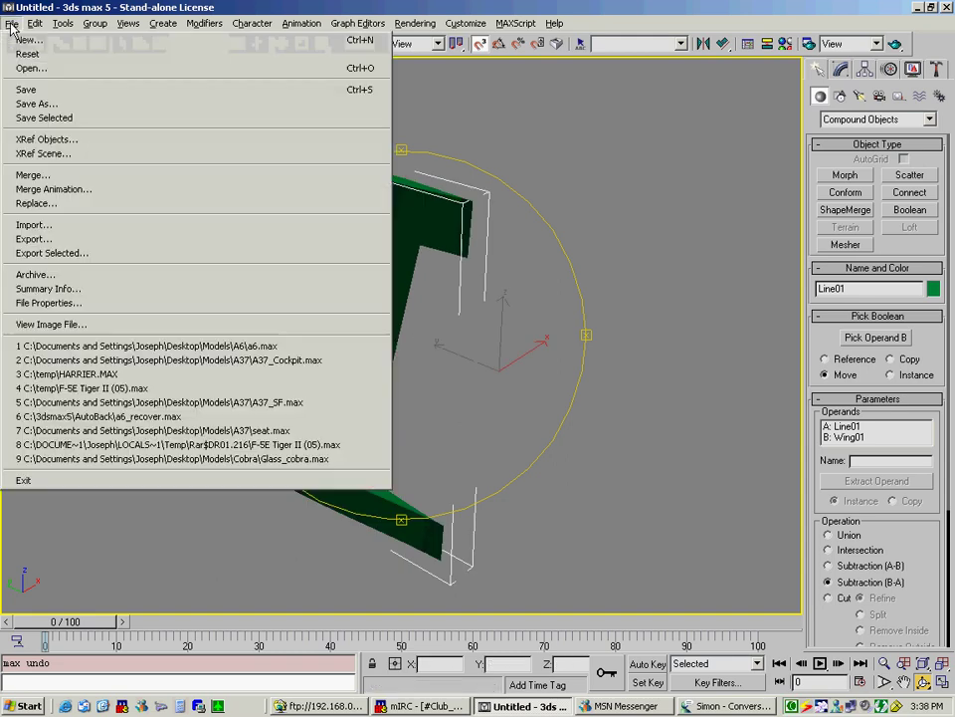
click(89, 222)
click(293, 66)
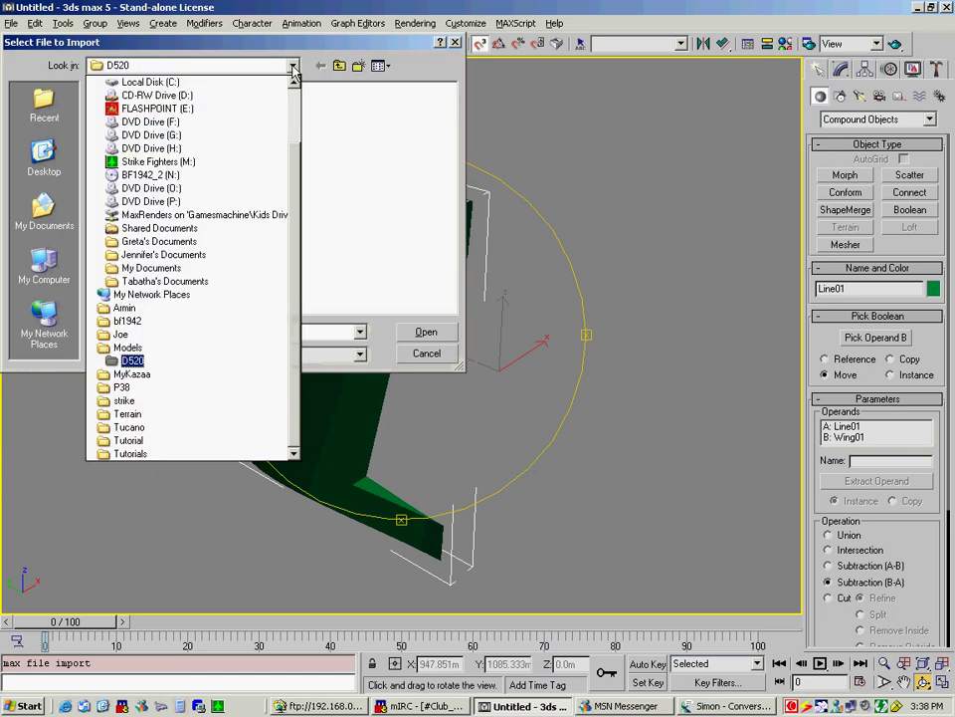
click(171, 95)
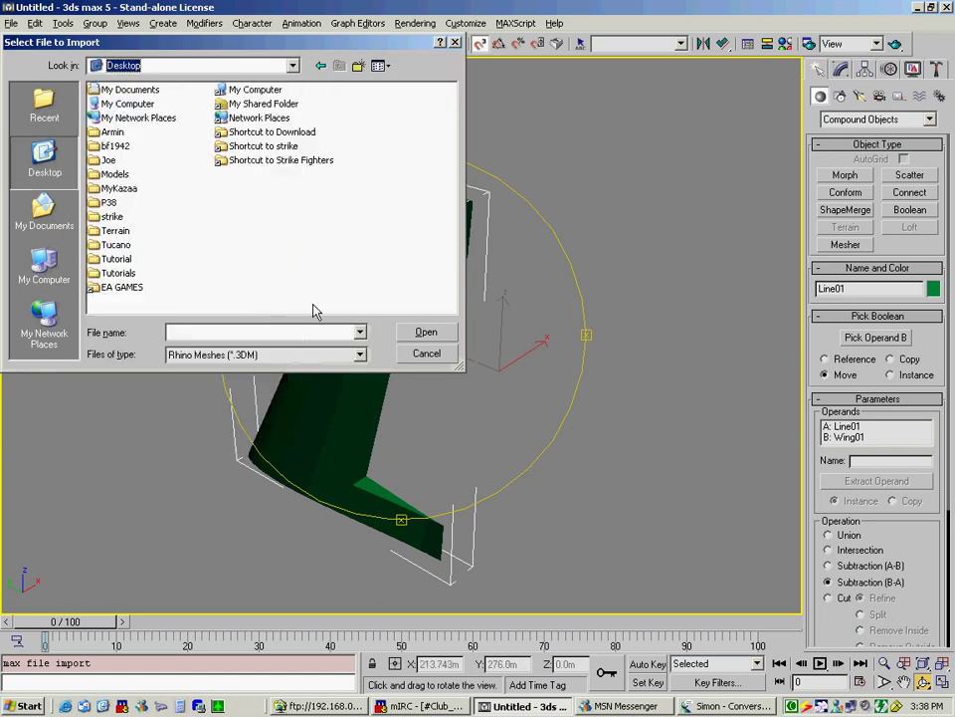
click(355, 353)
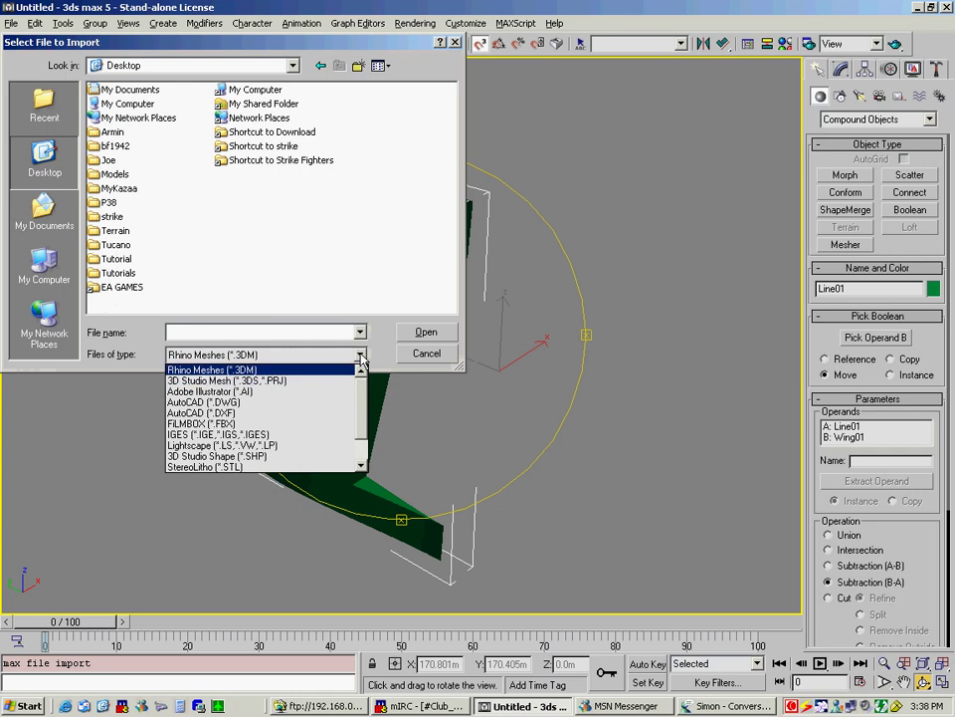
click(262, 385)
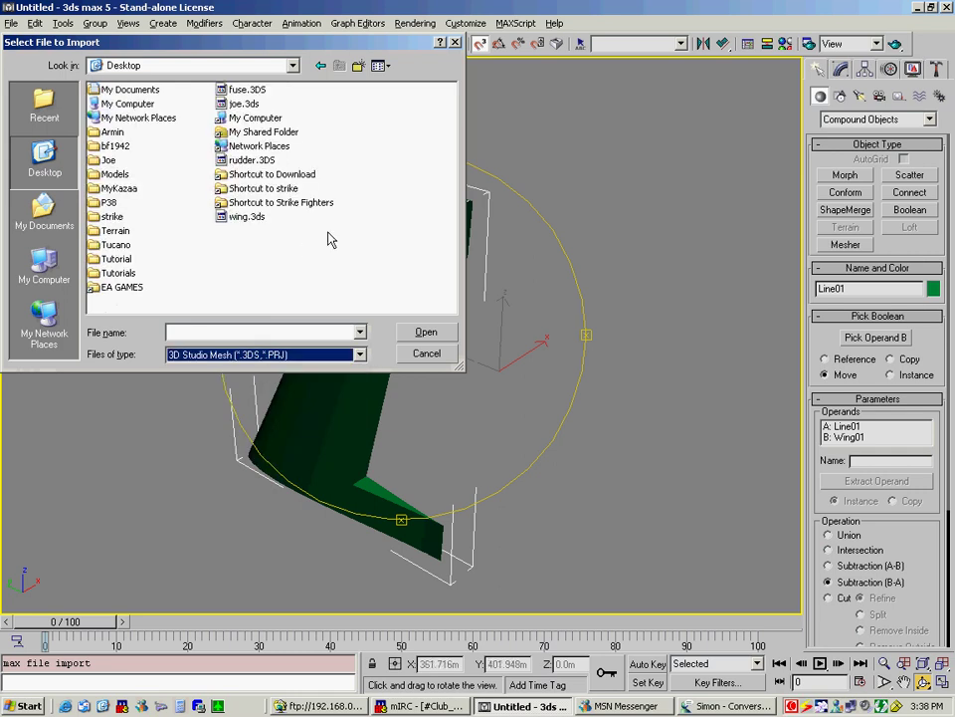
click(241, 161)
double_click(241, 162)
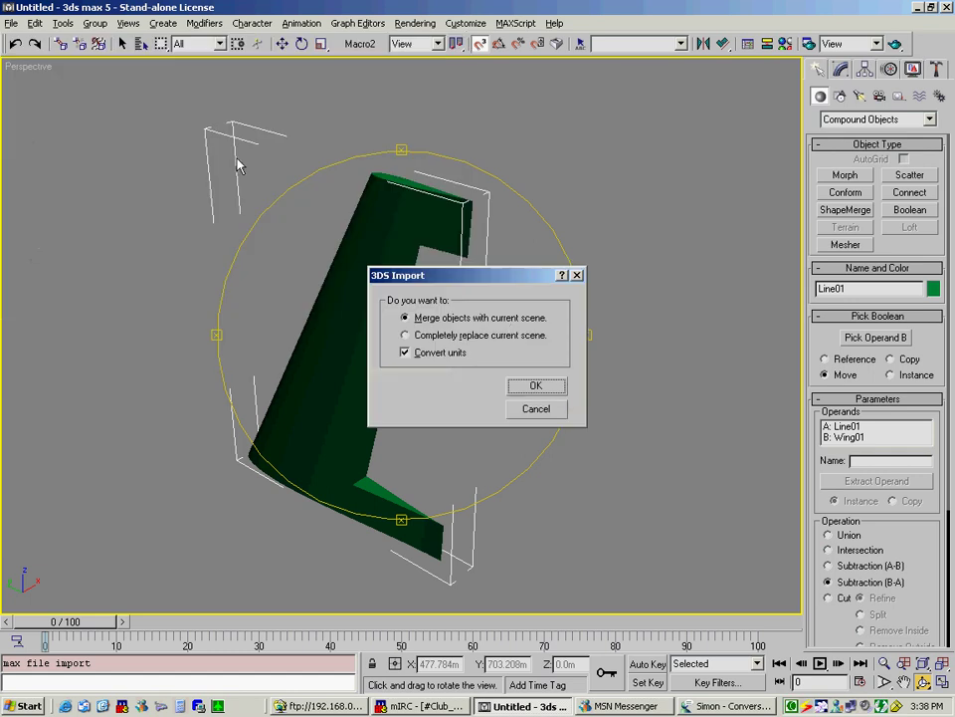
Step: Merge it with Convert units off, renaming the conflicting object to 'Rudder'
click(416, 356)
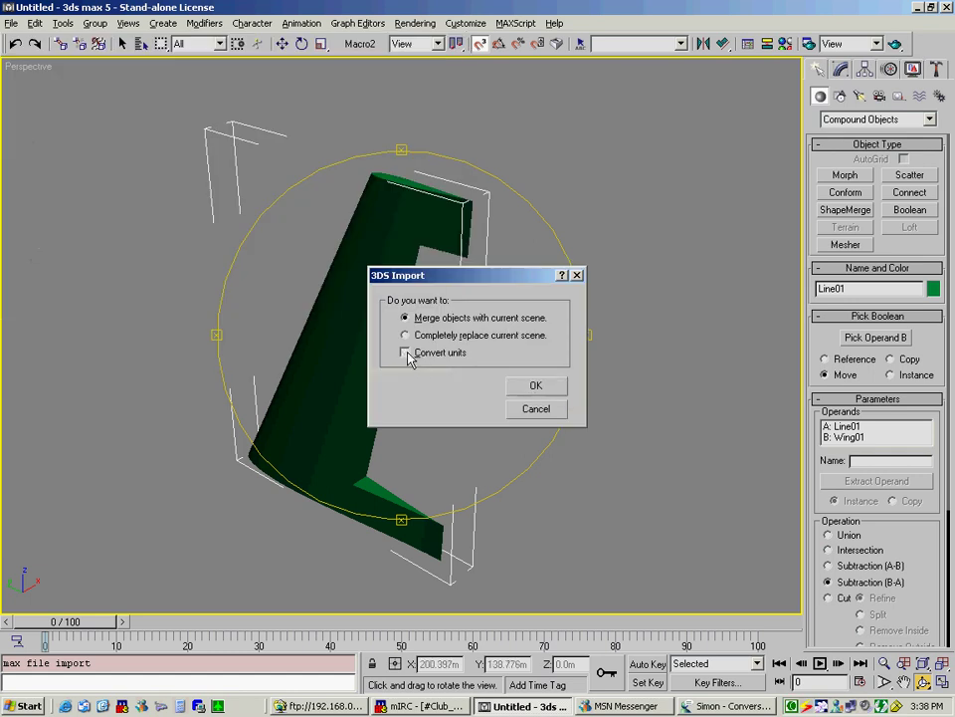
click(536, 387)
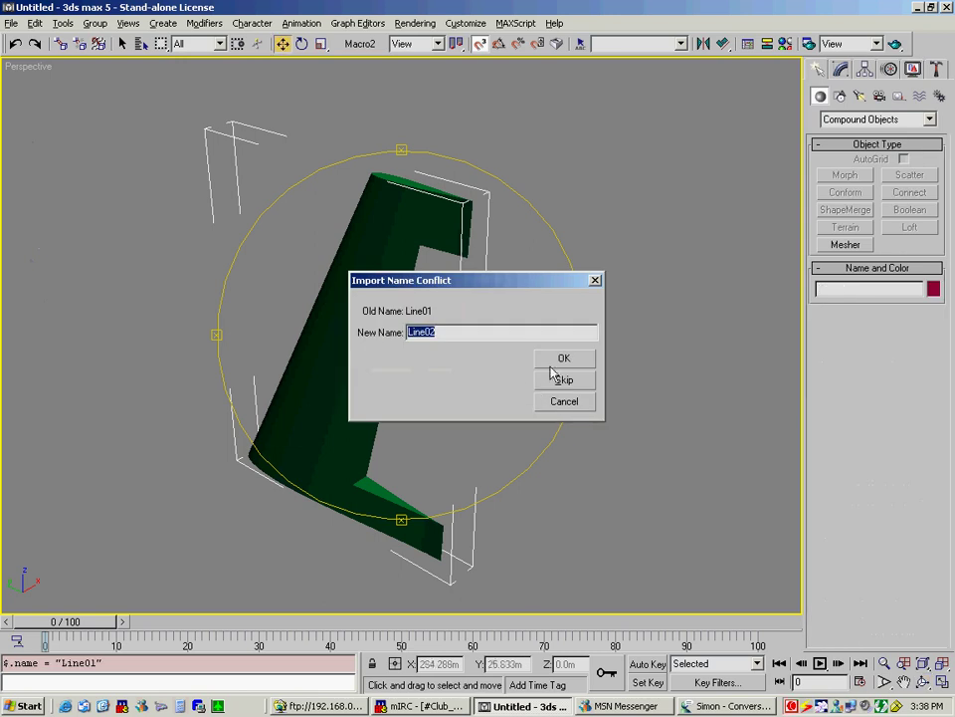
text(Rudd)
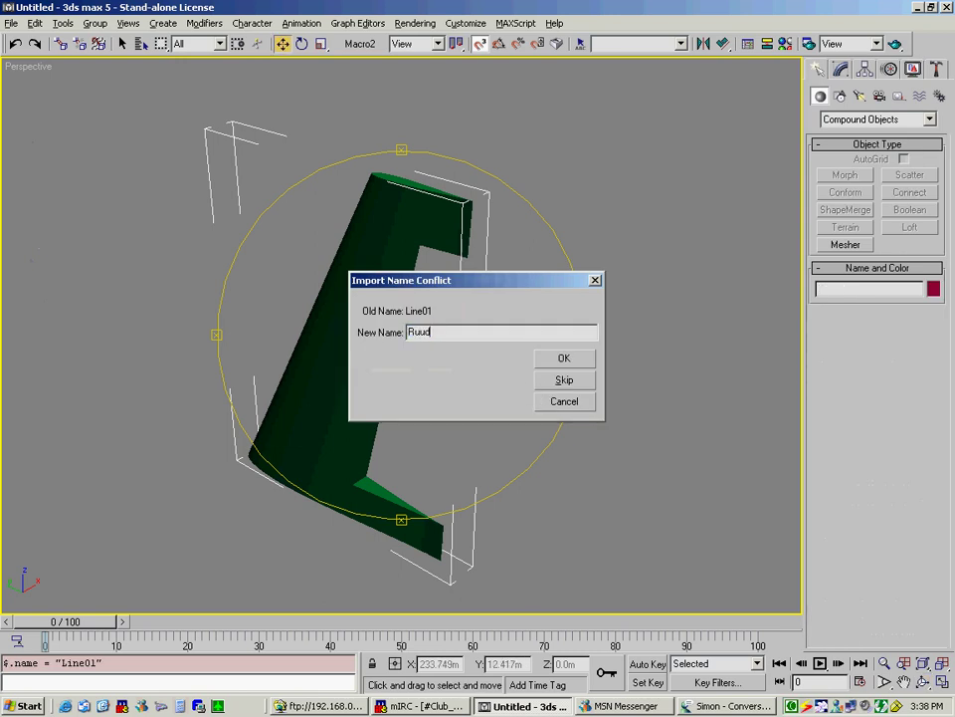
text(er)
Step: Confirm the merged object's name as Rudder and orbit the Perspective view to see it side-on
key(Return)
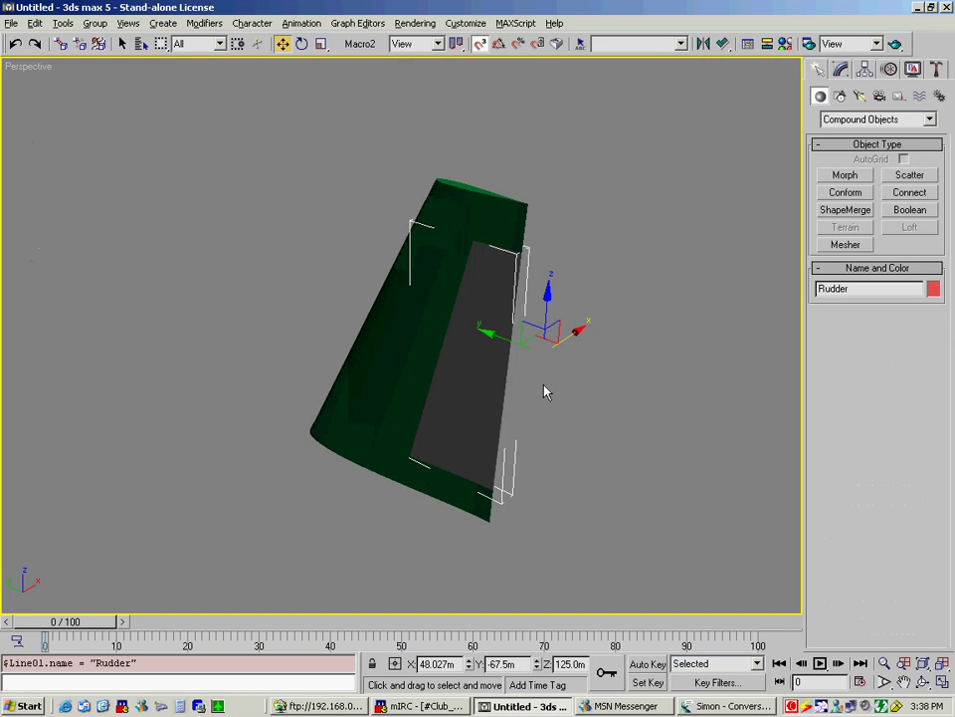
click(655, 459)
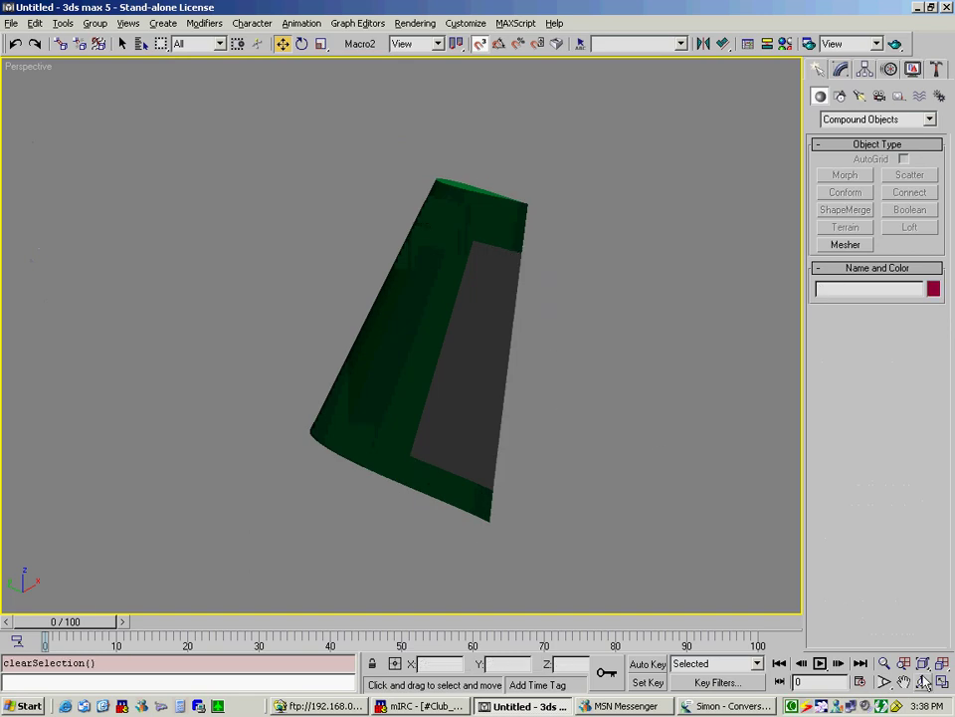
key(ctrl+r)
drag(420, 334, 420, 379)
Step: Select Rudder and test-rotate it twice, undoing each rotation with Ctrl+Z
key(w)
click(514, 255)
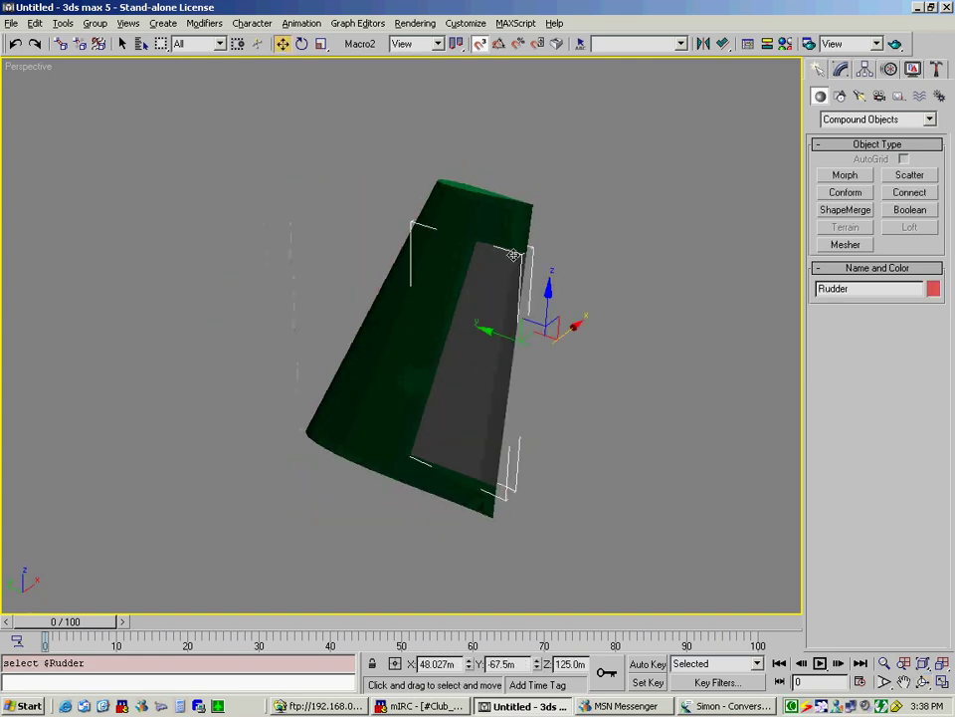
click(301, 44)
drag(551, 386, 495, 387)
key(ctrl+z)
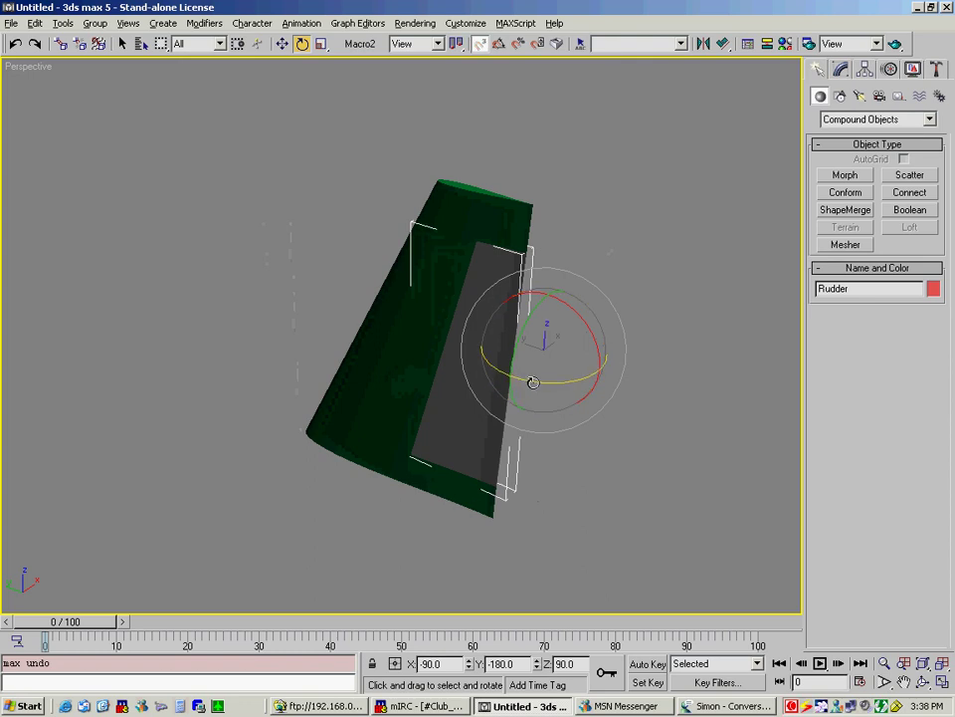
drag(533, 382, 596, 398)
key(ctrl+z)
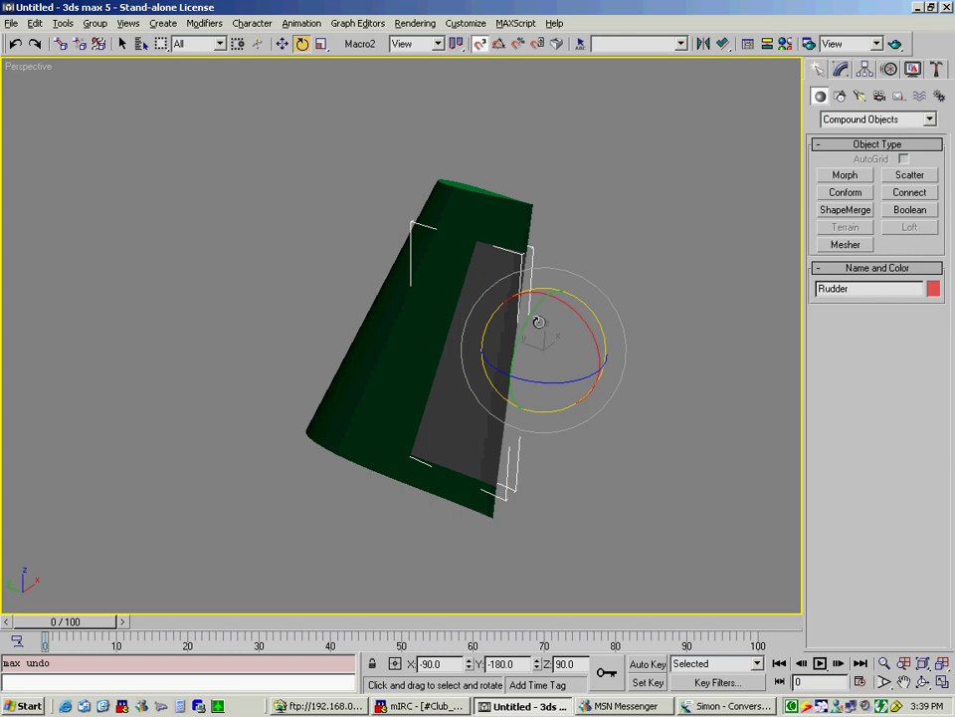
Step: Centre Rudder's pivot on the object via Affect Pivot Only, then test-rotate and undo
click(865, 69)
click(865, 179)
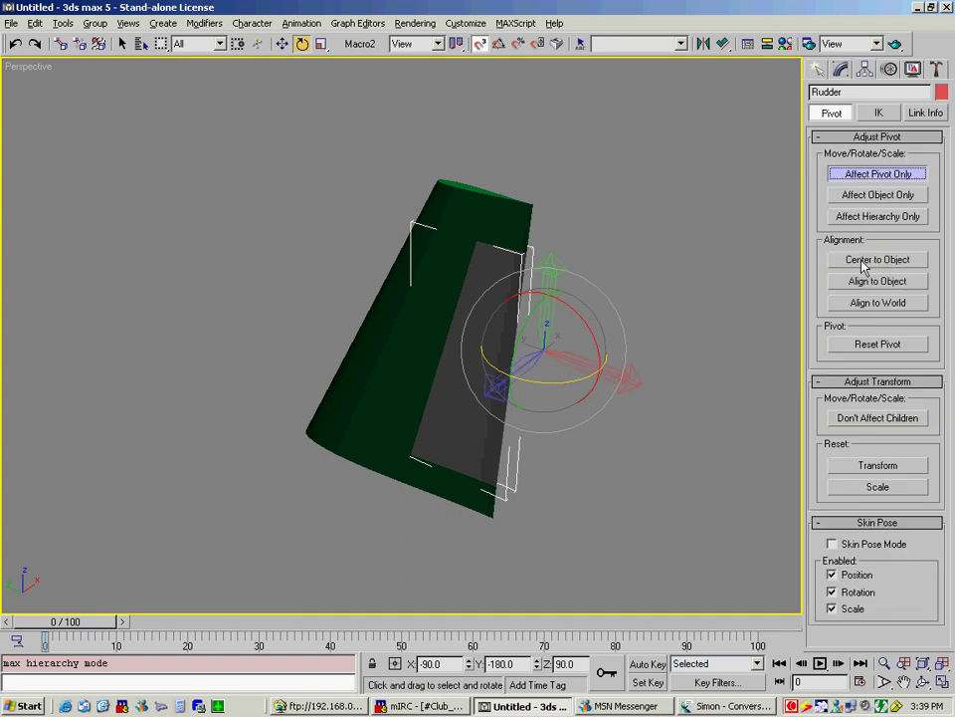
click(864, 260)
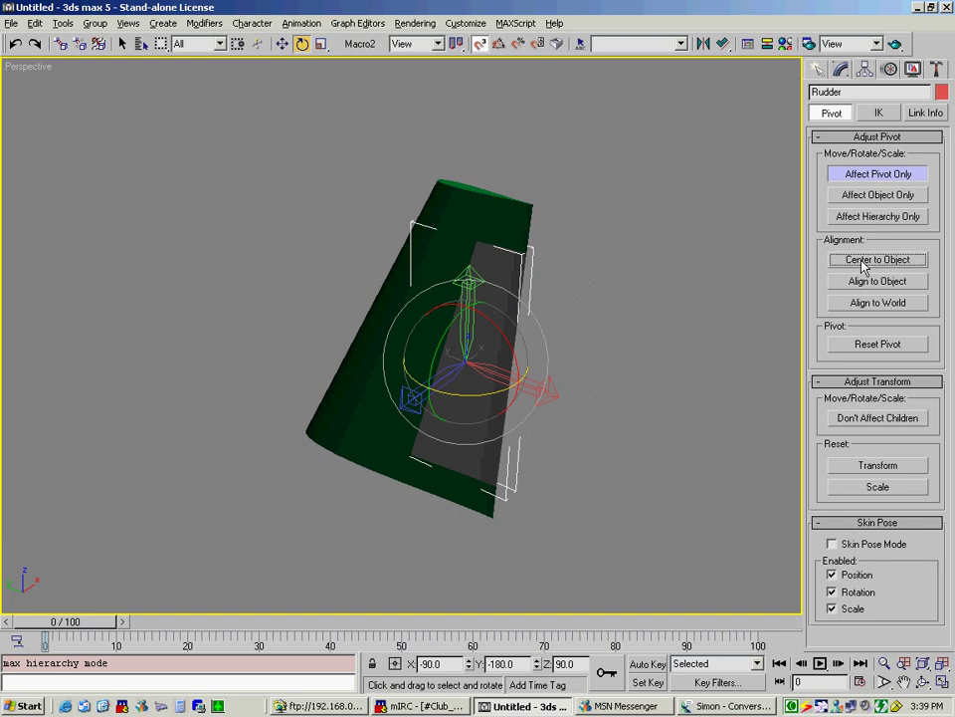
click(853, 175)
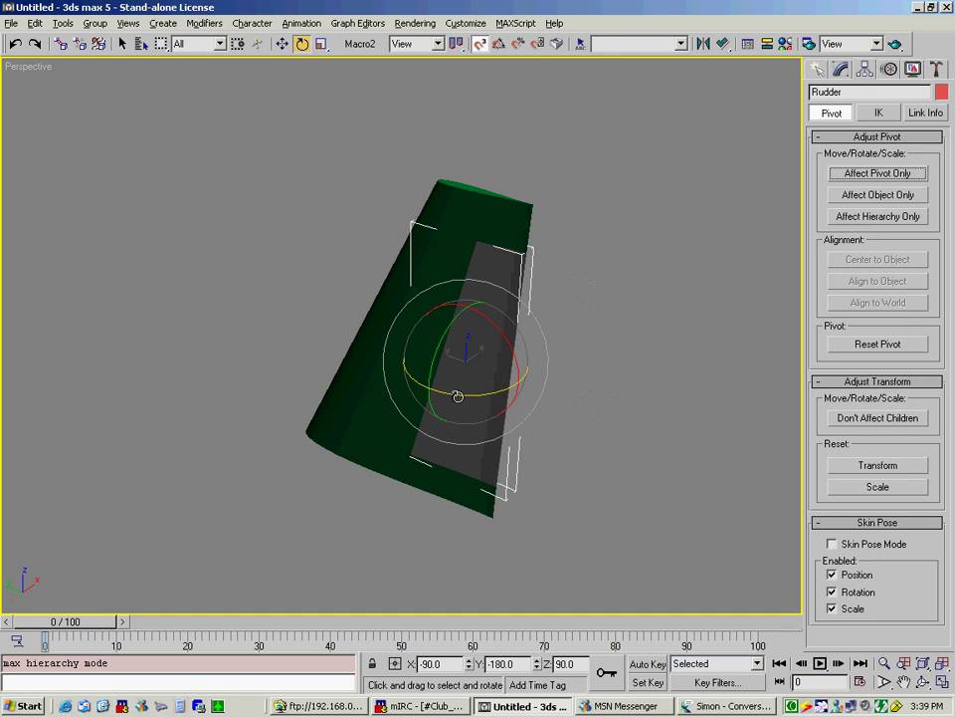
drag(454, 394, 373, 379)
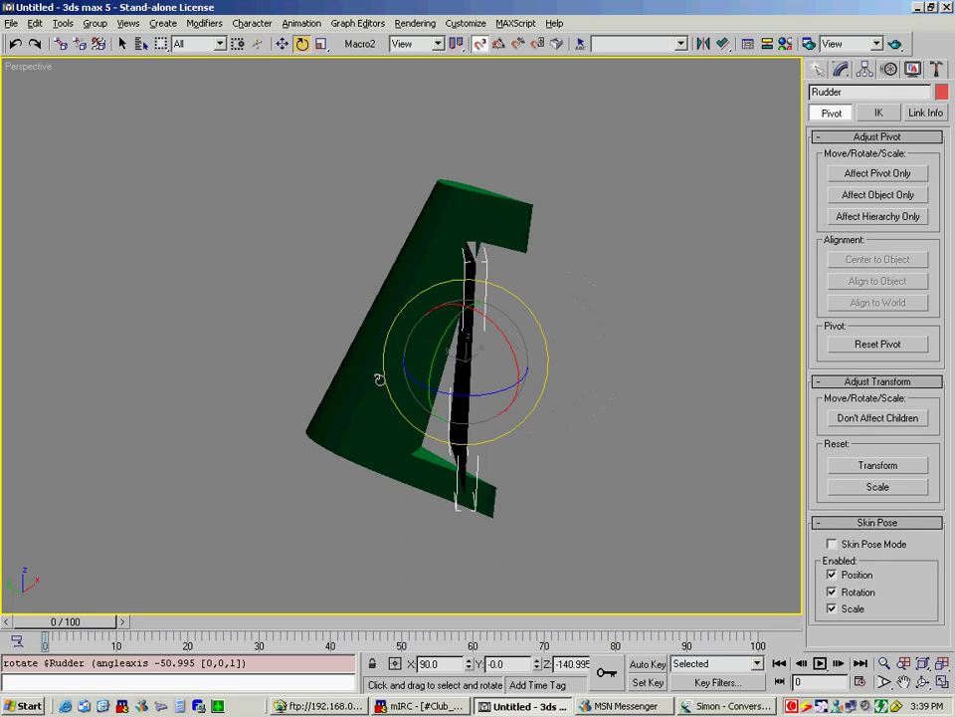
key(ctrl+z)
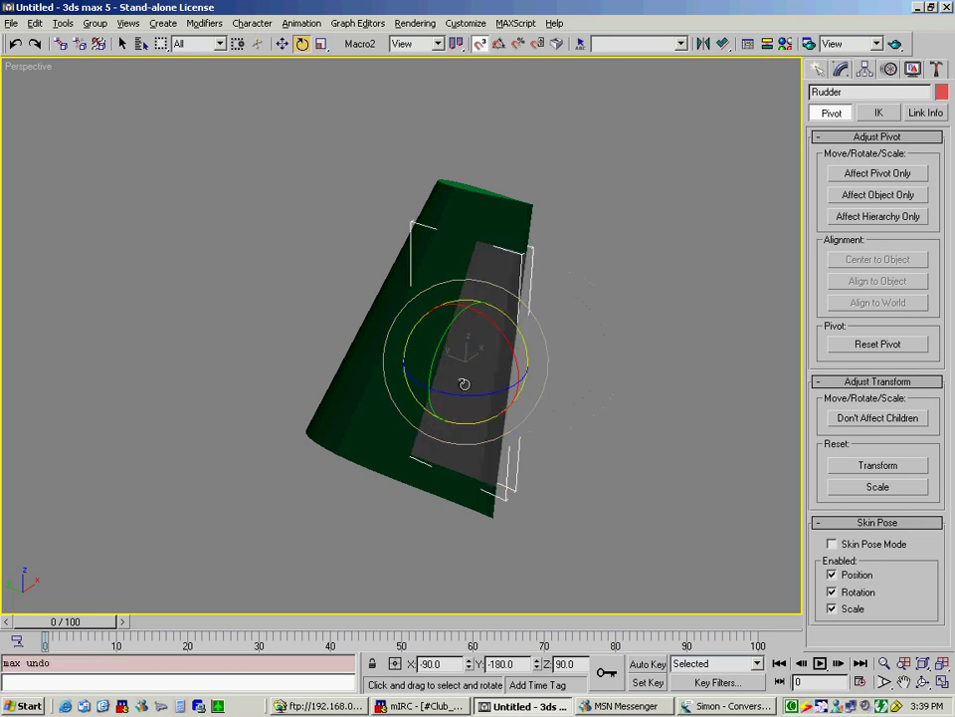
Step: Re-enable Affect Pivot Only and set the reference coordinate system to Local
click(856, 173)
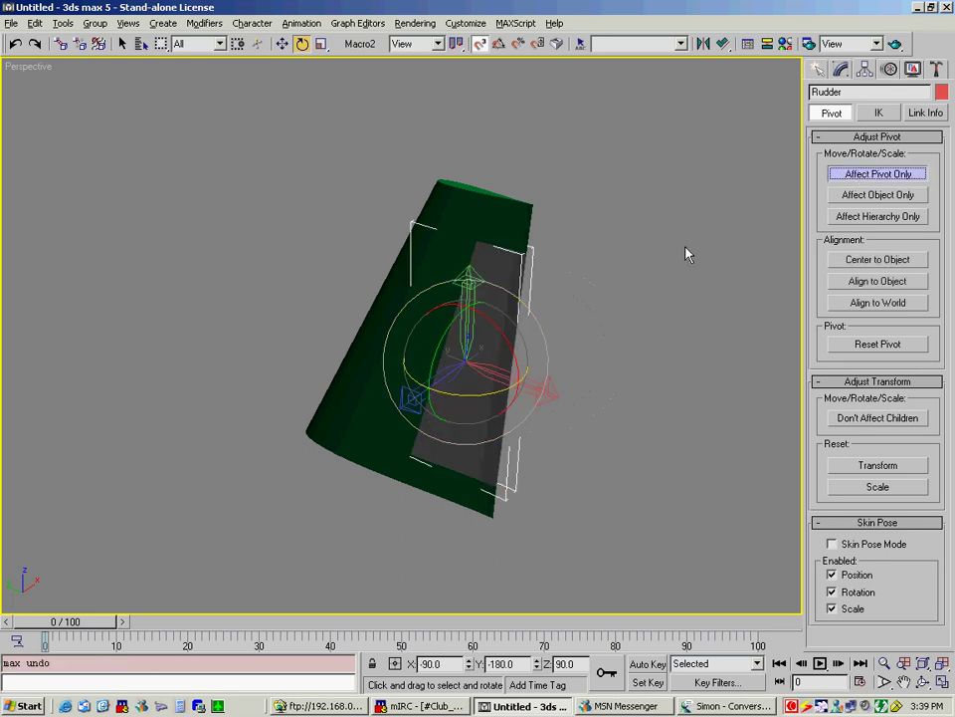
click(437, 44)
click(416, 102)
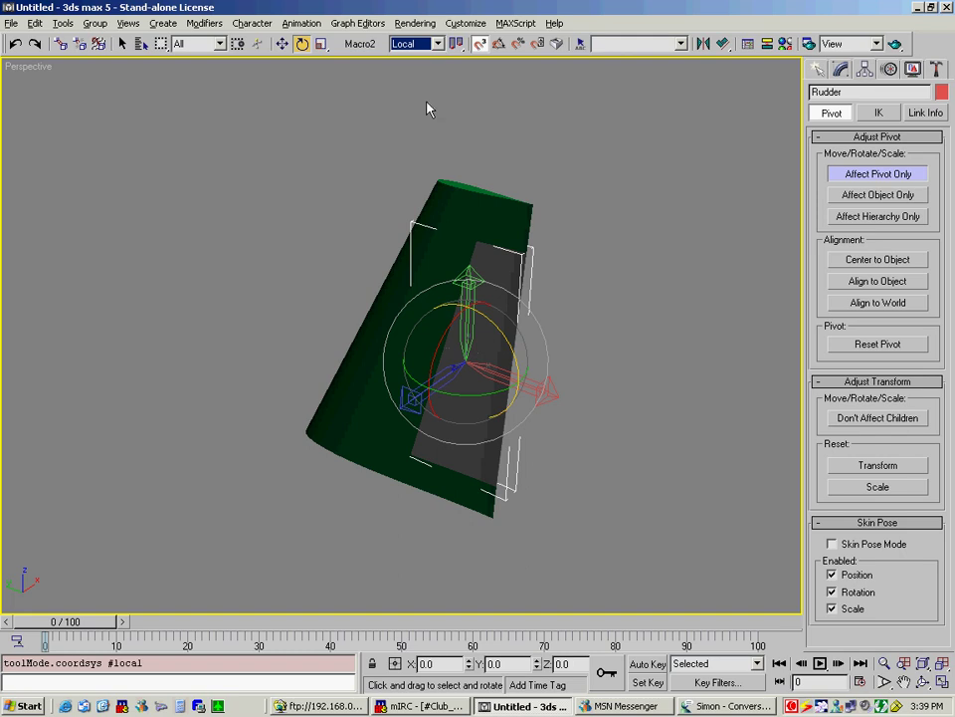
click(284, 45)
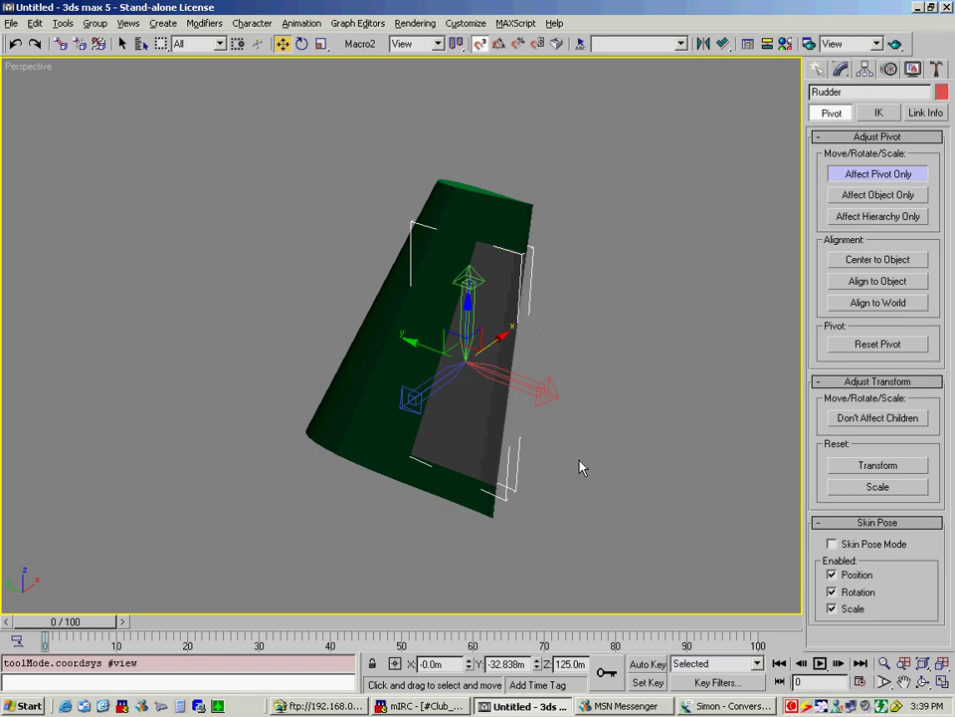
Step: In Left view, move the pivot onto the hinge edge and tilt it about -14.74°
key(l)
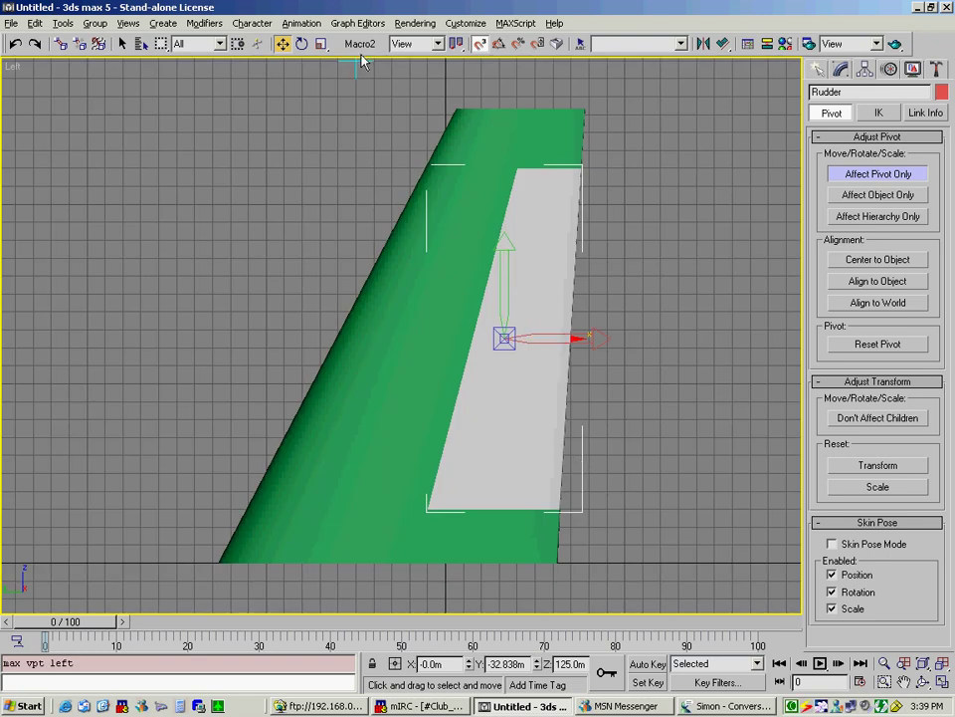
drag(573, 338, 541, 338)
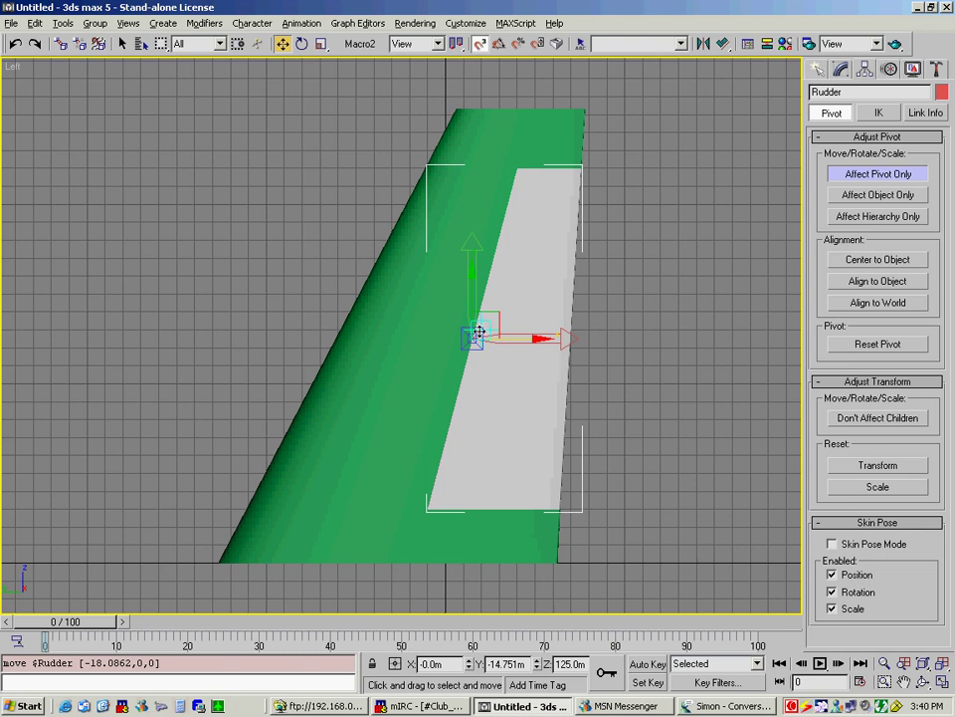
click(302, 44)
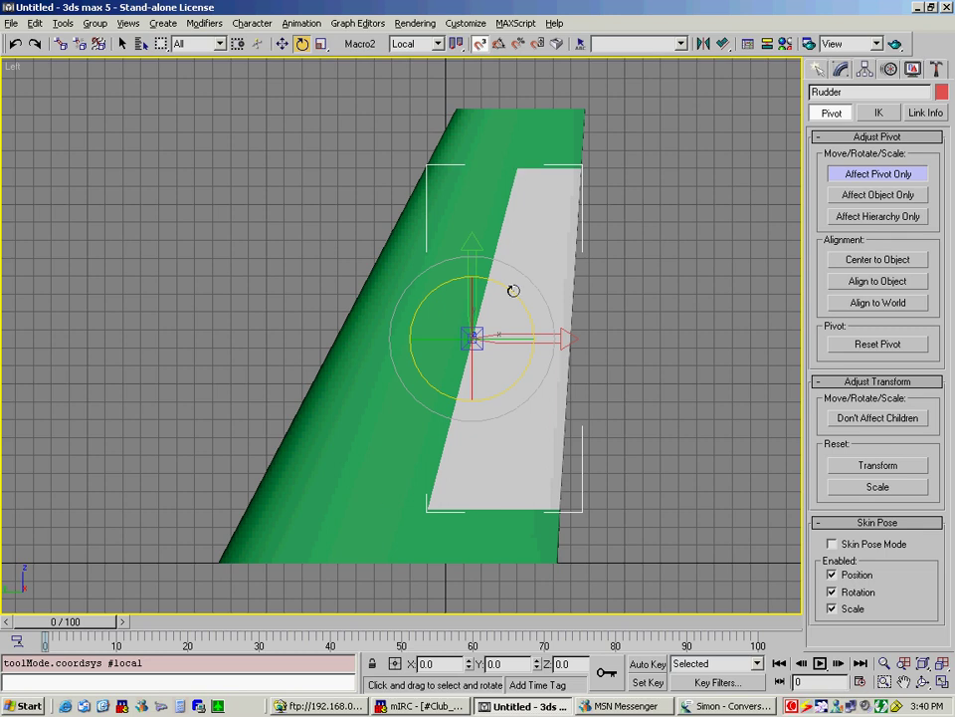
drag(512, 290, 536, 301)
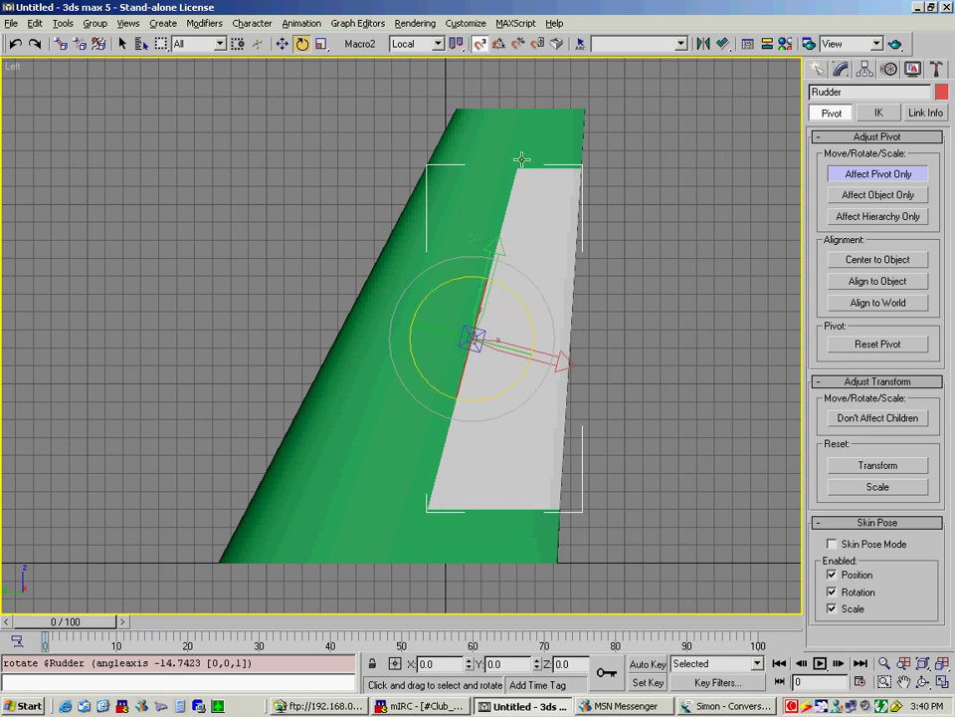
Step: Turn off Affect Pivot Only, orbit to an angled 3D view, and hide the grid
click(857, 174)
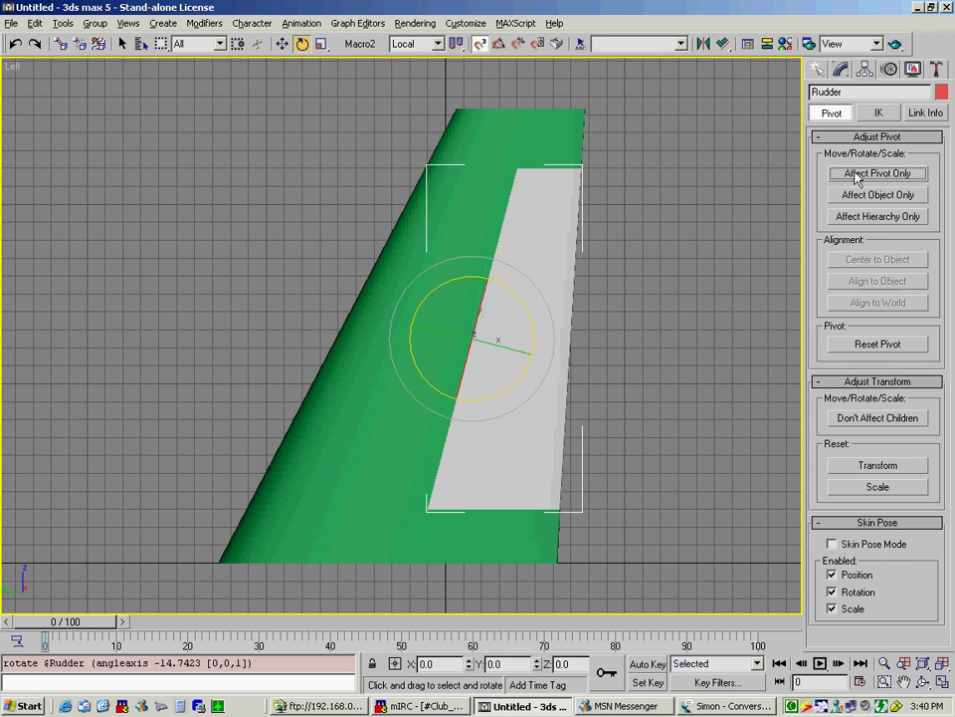
key(ctrl+r)
drag(531, 430, 453, 436)
key(g)
click(301, 42)
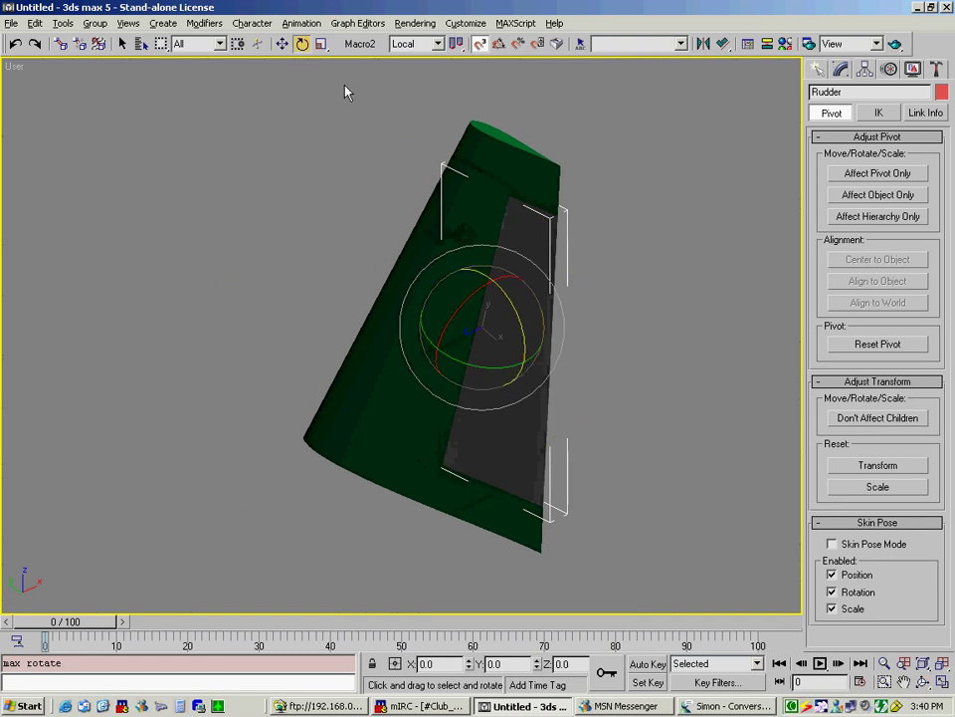
drag(482, 367, 522, 387)
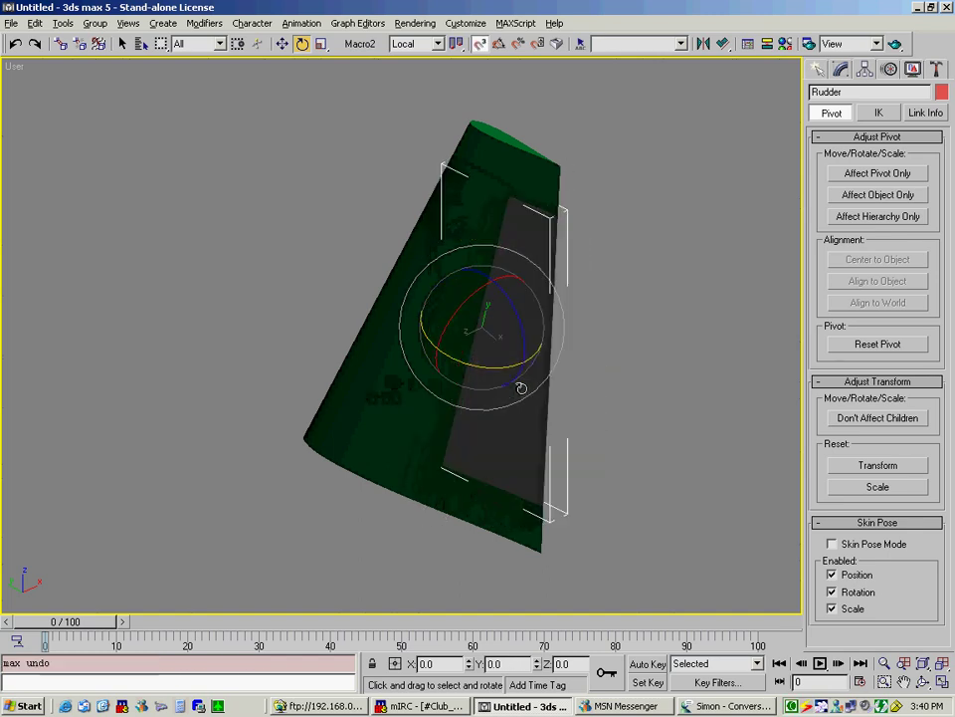
scroll(522, 387, down, 4)
scroll(521, 387, up, 2)
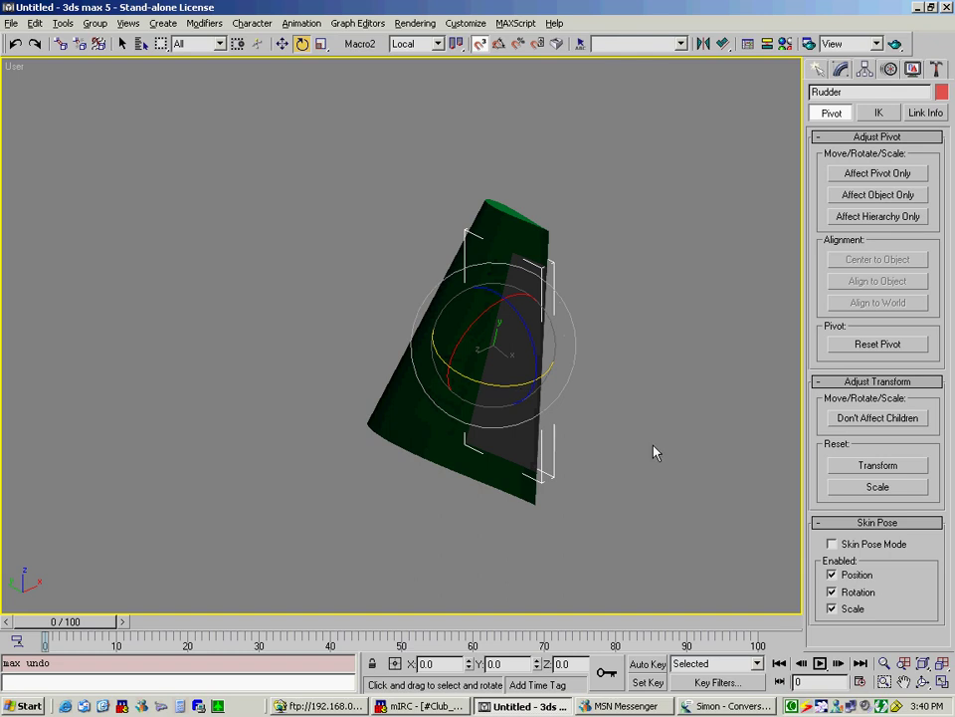
click(924, 682)
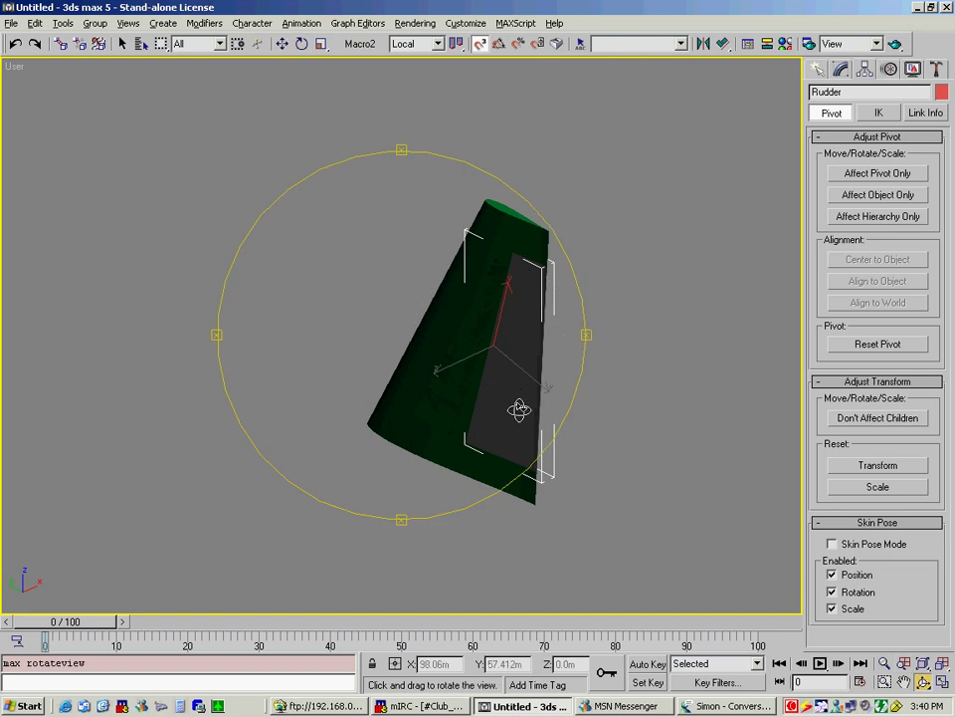
drag(433, 442, 481, 427)
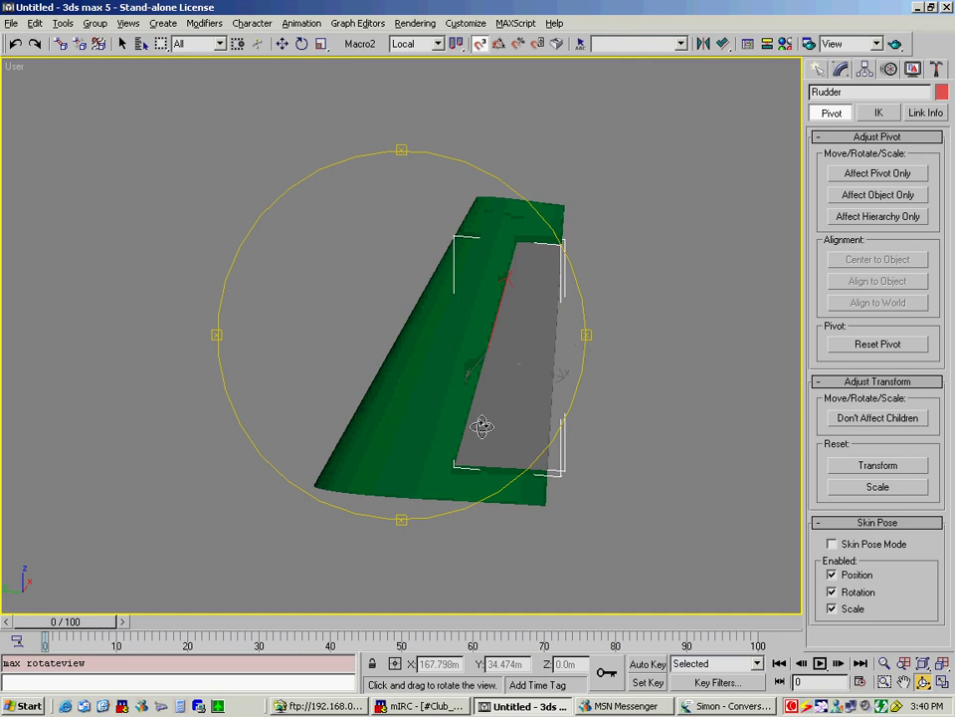
mouse_move(482, 426)
mouse_down()
mouse_move(508, 409)
mouse_move(435, 443)
mouse_move(469, 434)
mouse_up()
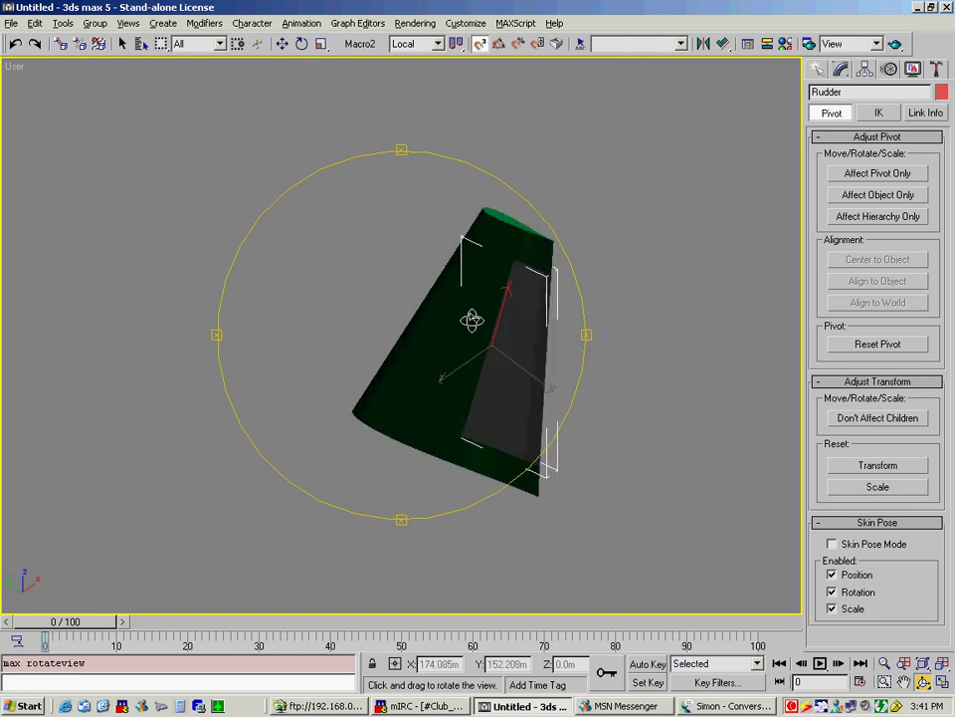
click(302, 43)
drag(499, 394, 398, 388)
key(ctrl+z)
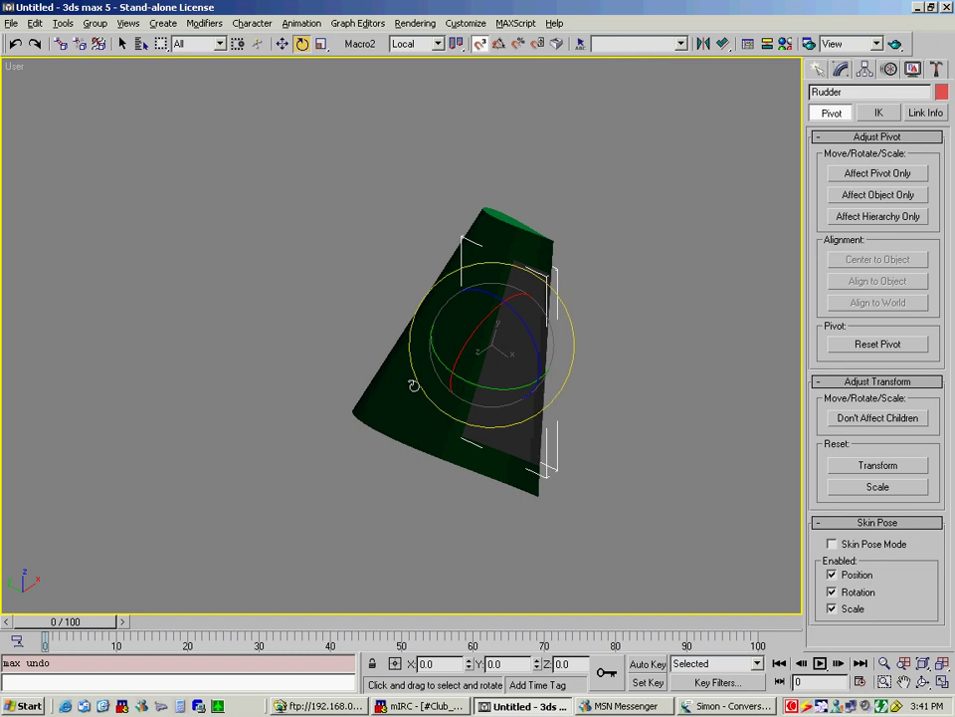
drag(443, 368, 394, 405)
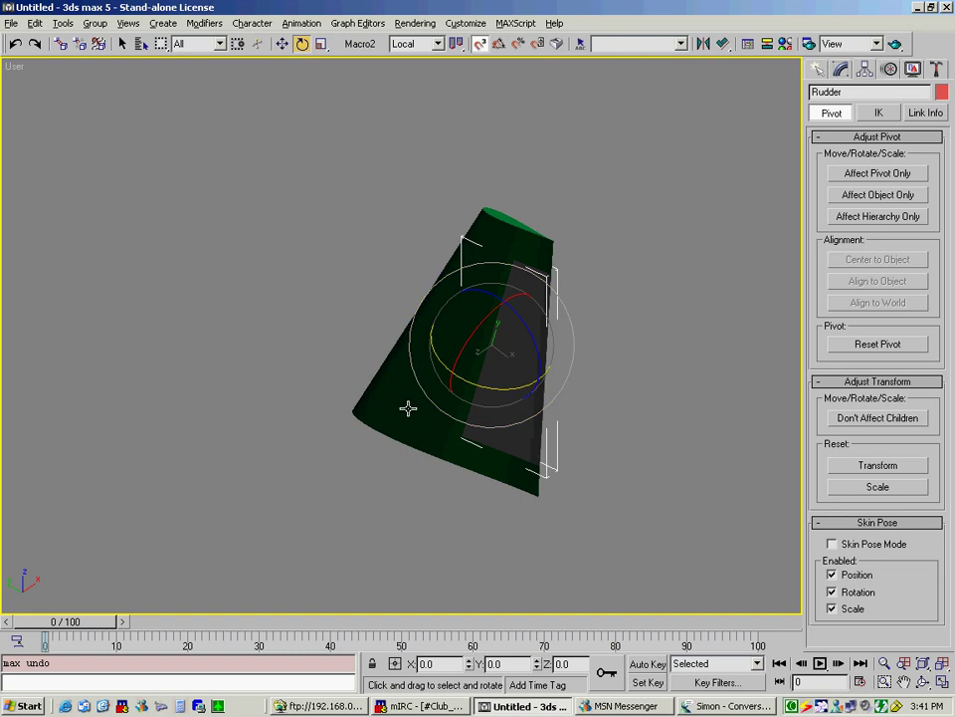